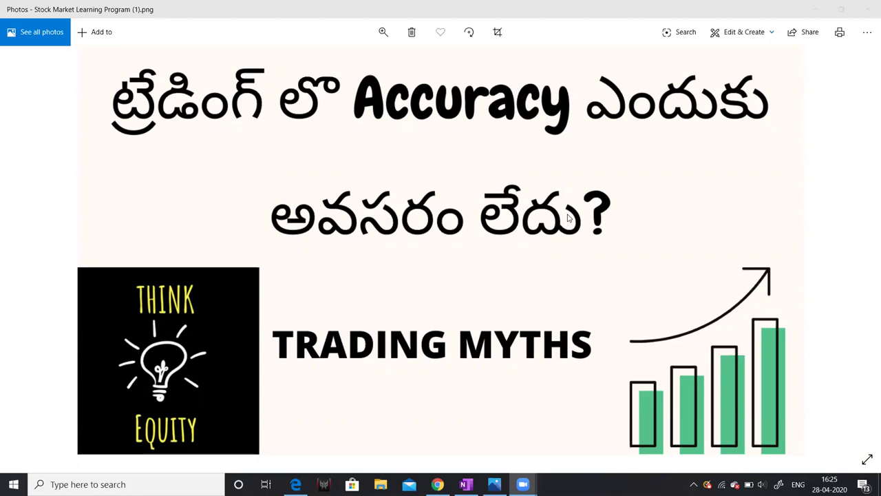
# Switch from the Photos image to Chrome and look through the Think Equity channel's uploaded videos on YouTube
pyautogui.click(819, 10)
pyautogui.click(438, 484)
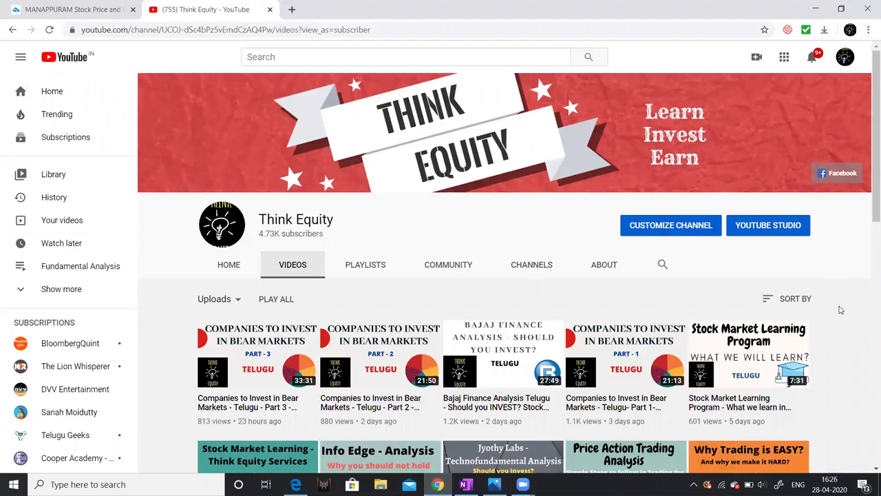
pyautogui.scroll(-1, 840, 310)
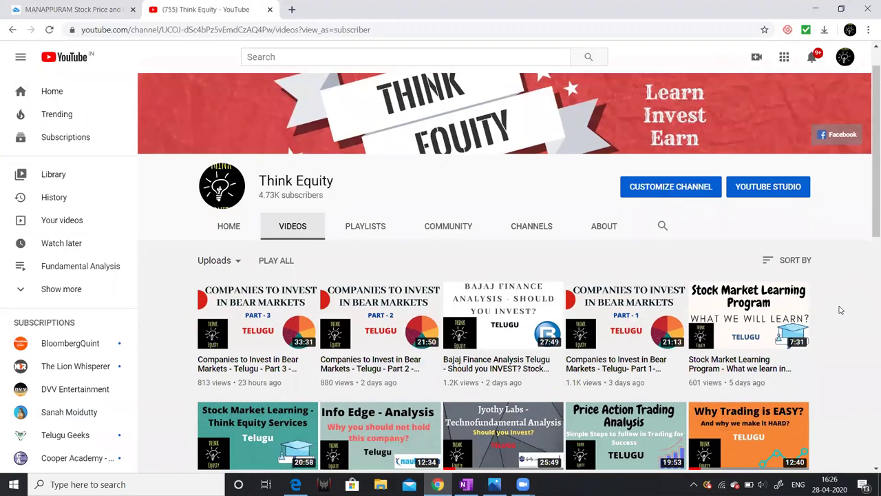
pyautogui.scroll(-4, 840, 309)
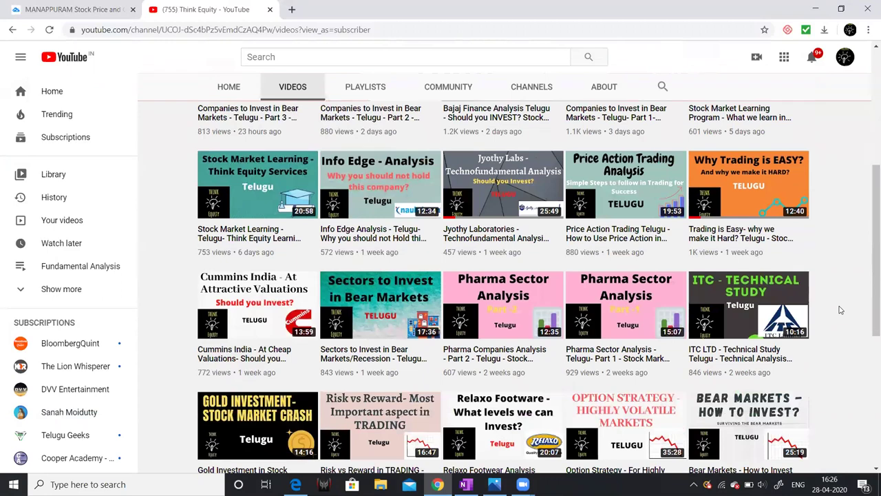
pyautogui.scroll(-1, 840, 309)
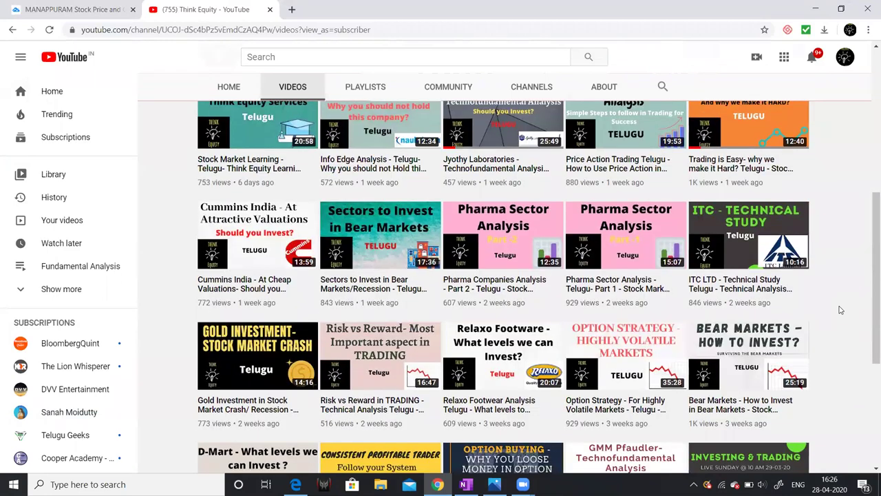
pyautogui.scroll(-1, 839, 310)
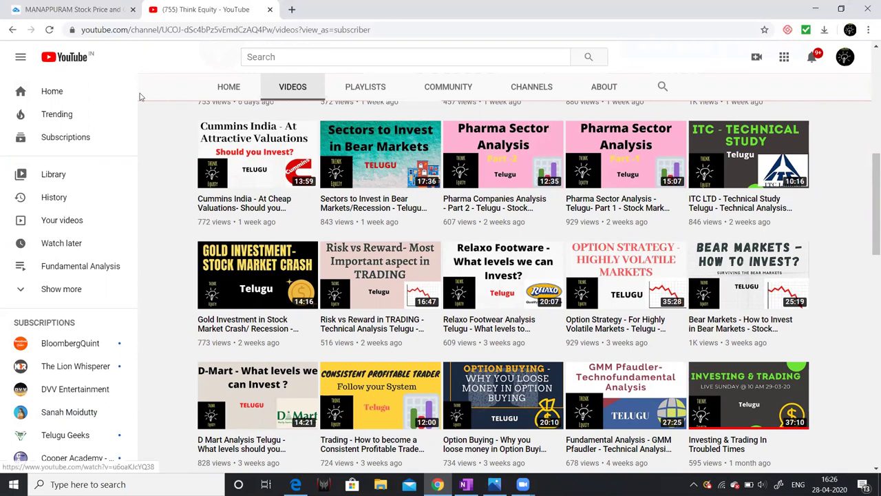
# Open the Manappuram Finance hourly chart, dismiss the upgrade offer, and examine the price highs along the descending upper trendline
pyautogui.click(95, 13)
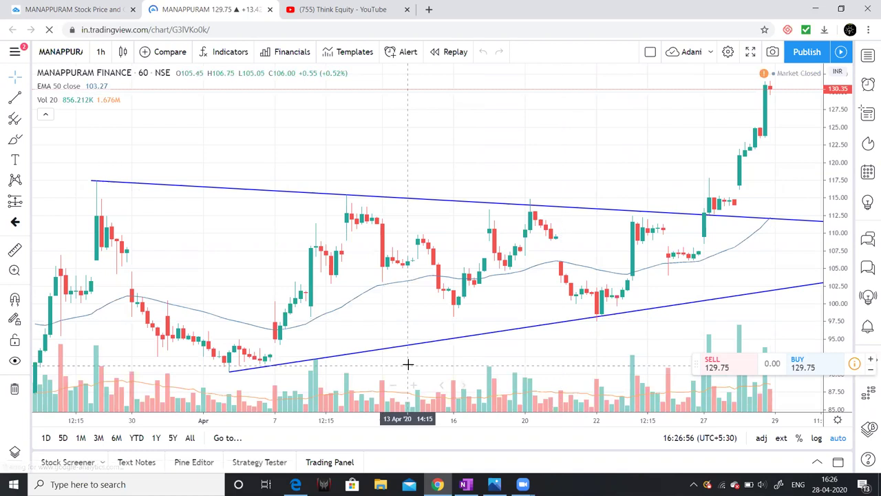
pyautogui.scroll(-2, 673, 299)
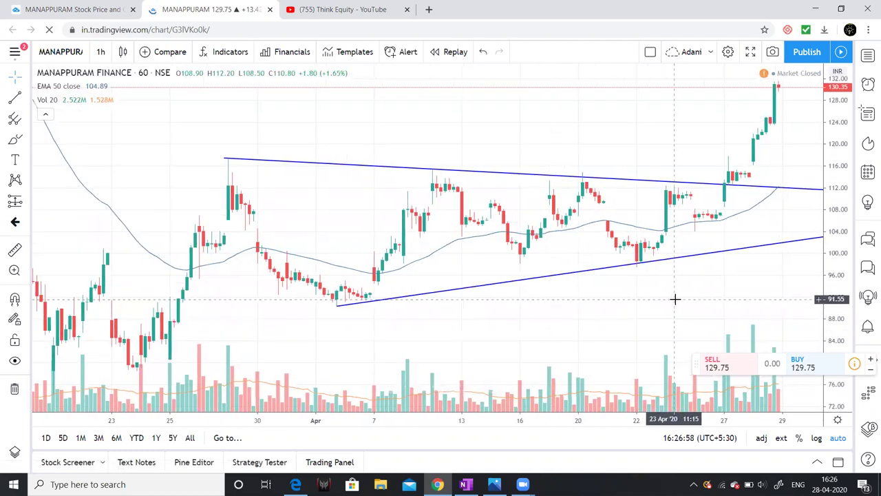
pyautogui.hscroll(2, 673, 299)
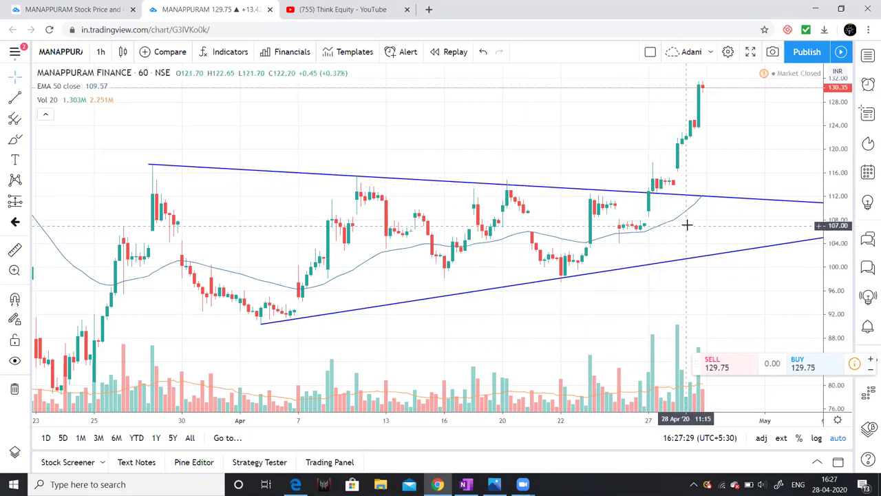
pyautogui.hscroll(3, 686, 225)
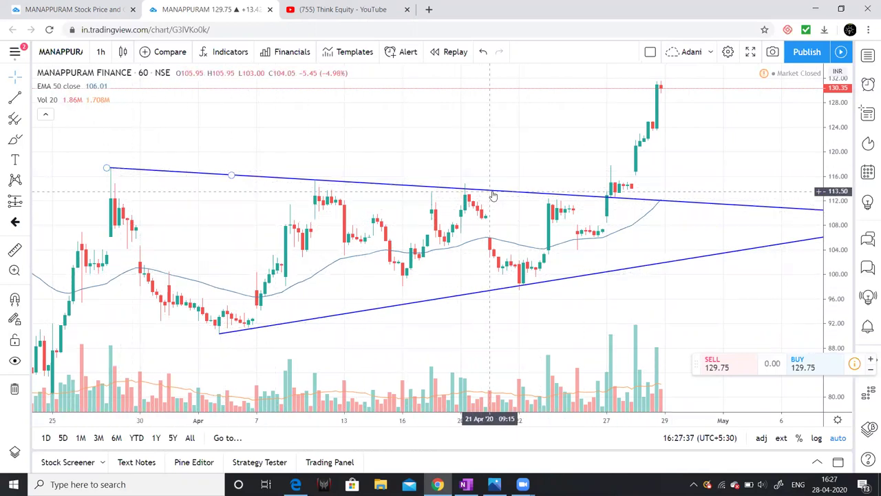
pyautogui.click(145, 172)
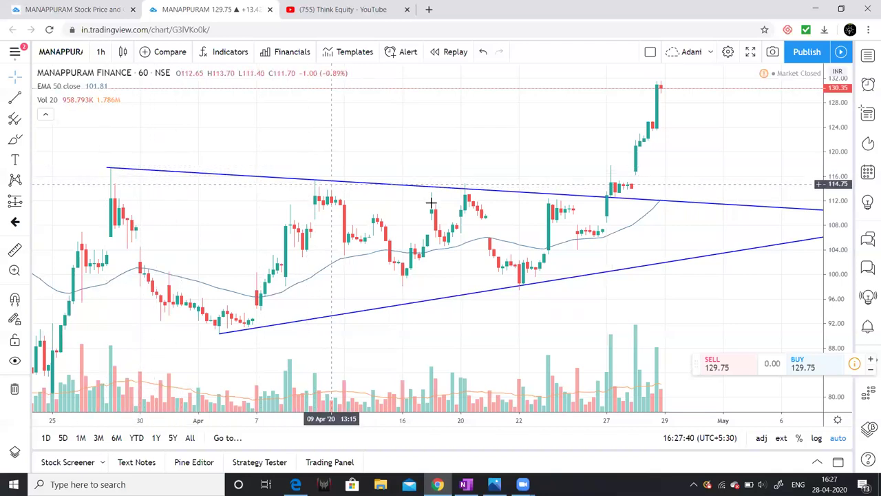
pyautogui.click(254, 165)
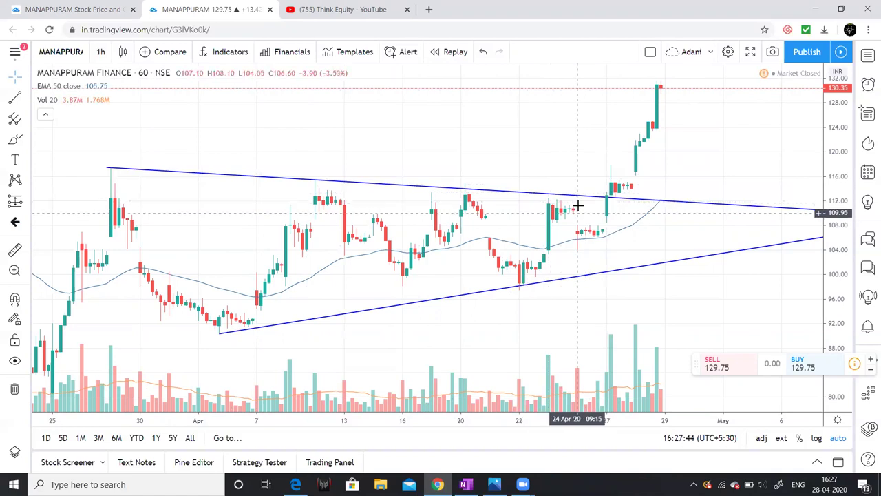
pyautogui.click(316, 179)
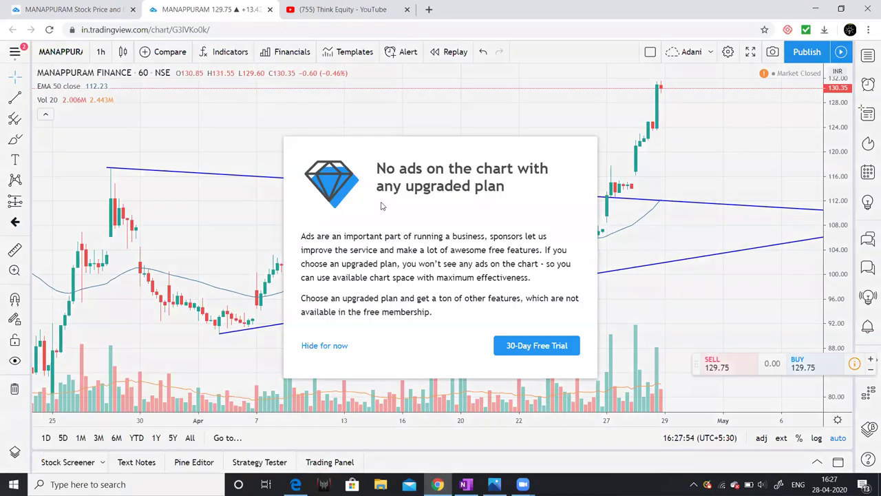
pyautogui.click(325, 346)
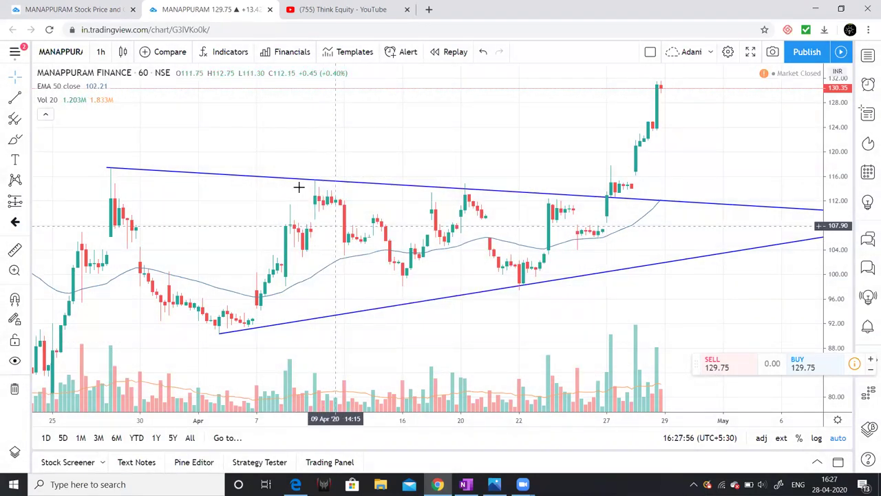
pyautogui.click(380, 185)
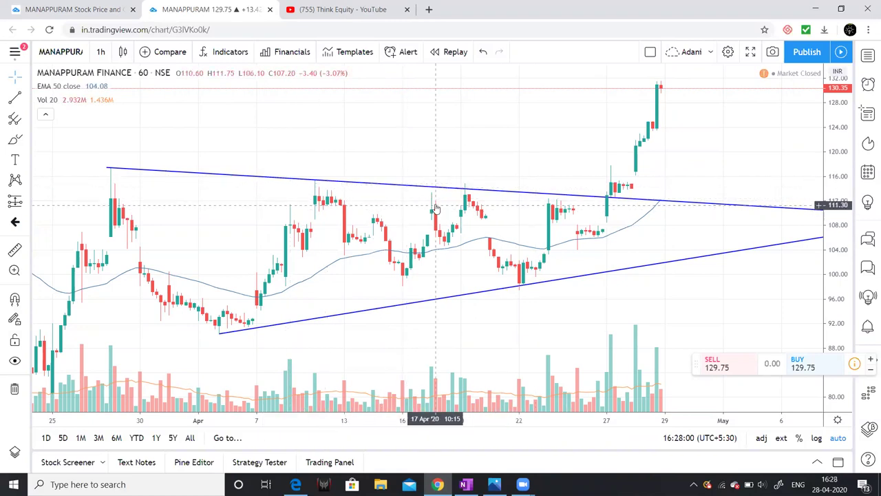
pyautogui.click(498, 200)
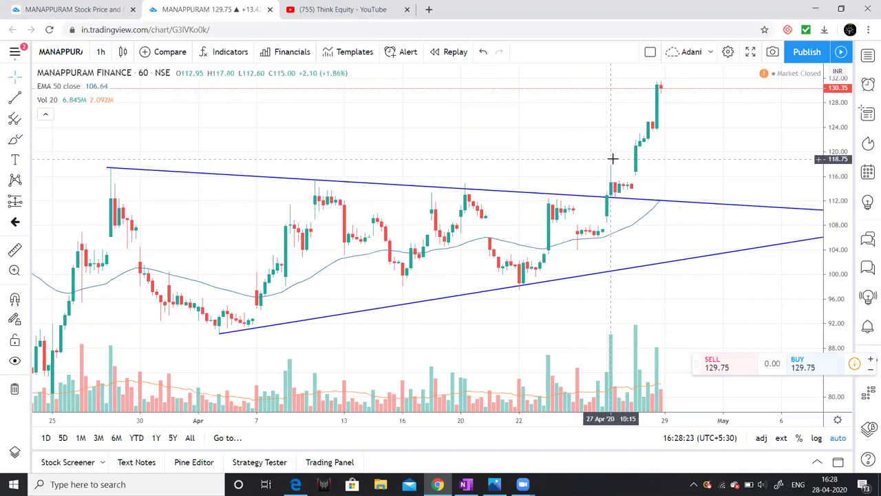
# Draw an arrow from about 120.25 on 22 Apr down to the breakout candle at about 114.45
pyautogui.click(24, 99)
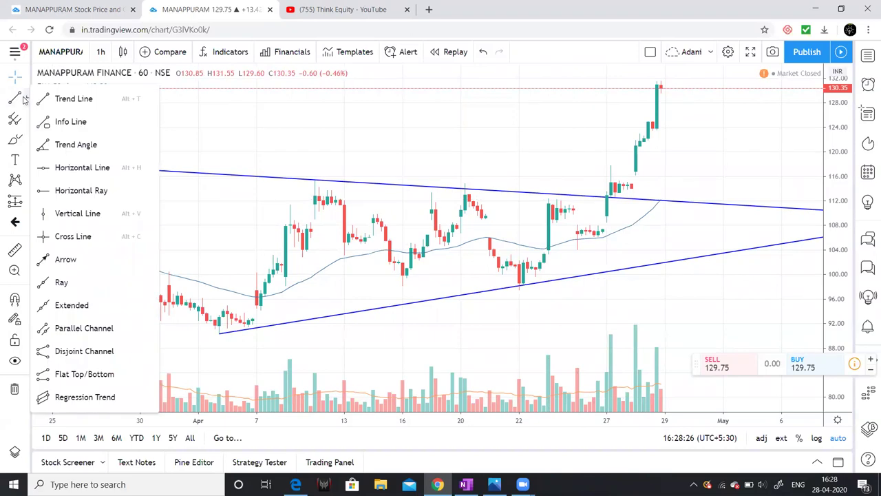
pyautogui.click(68, 256)
pyautogui.click(540, 150)
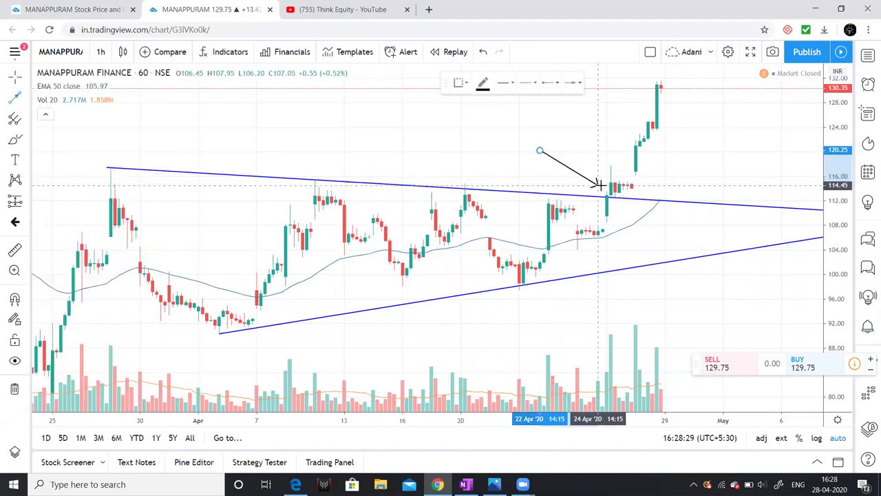
pyautogui.click(602, 184)
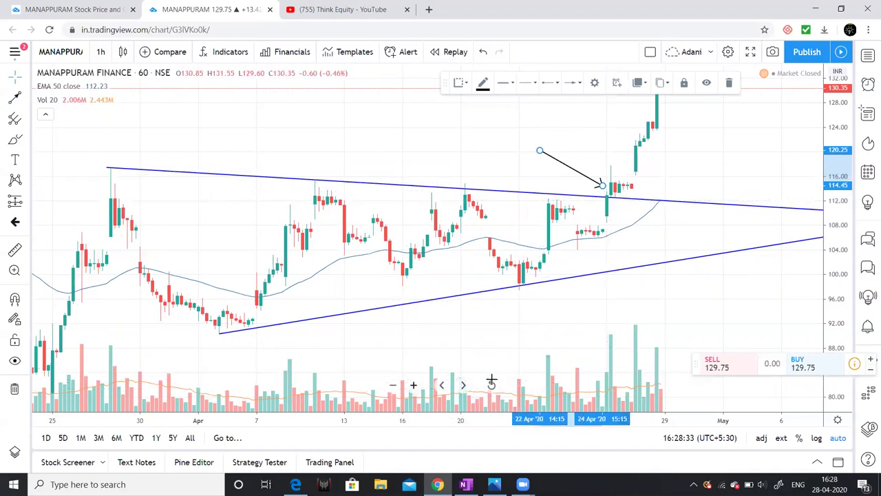
# Draw a second arrow to the 27 Apr 14:15 candle at about 114.05, with its tail at about 110.95 on 29 Apr
pyautogui.scroll(4, 492, 380)
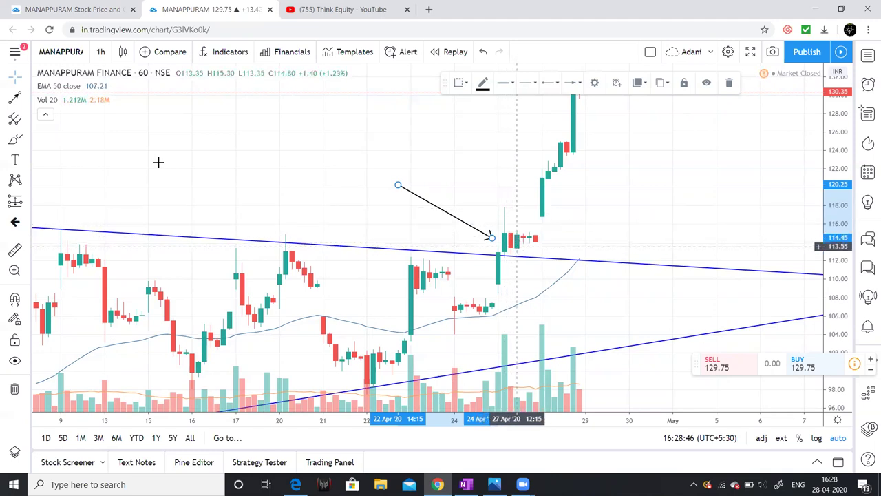
pyautogui.click(29, 99)
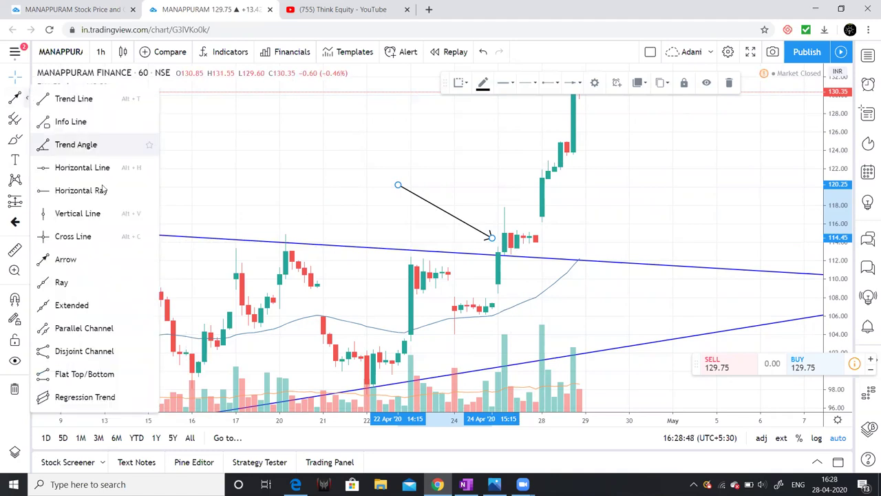
pyautogui.click(104, 258)
pyautogui.click(613, 243)
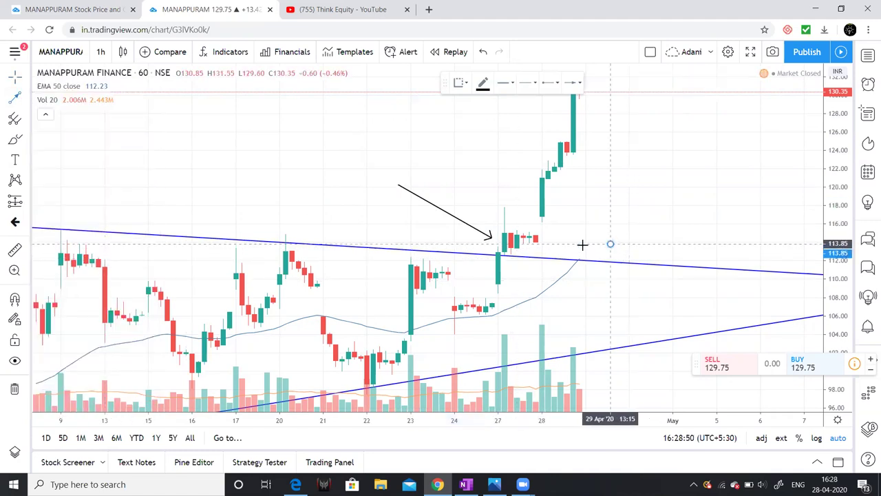
pyautogui.click(542, 239)
pyautogui.click(705, 190)
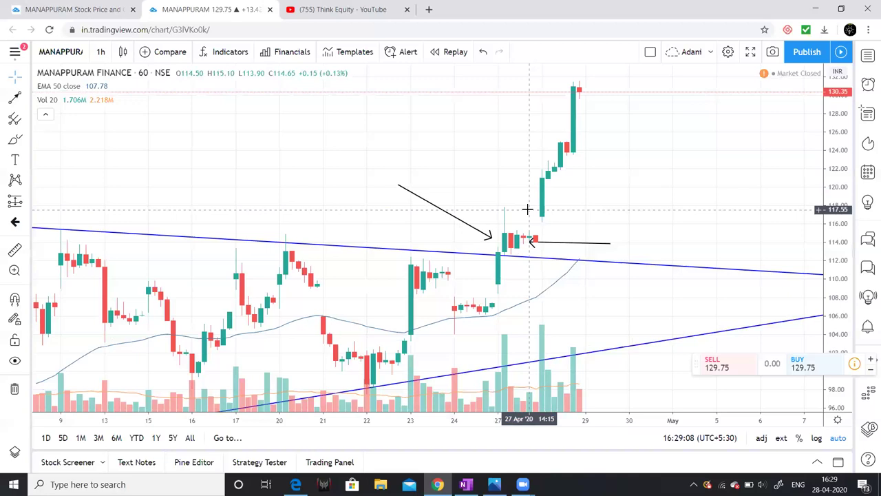
pyautogui.moveTo(610, 246); pyautogui.dragTo(623, 270)
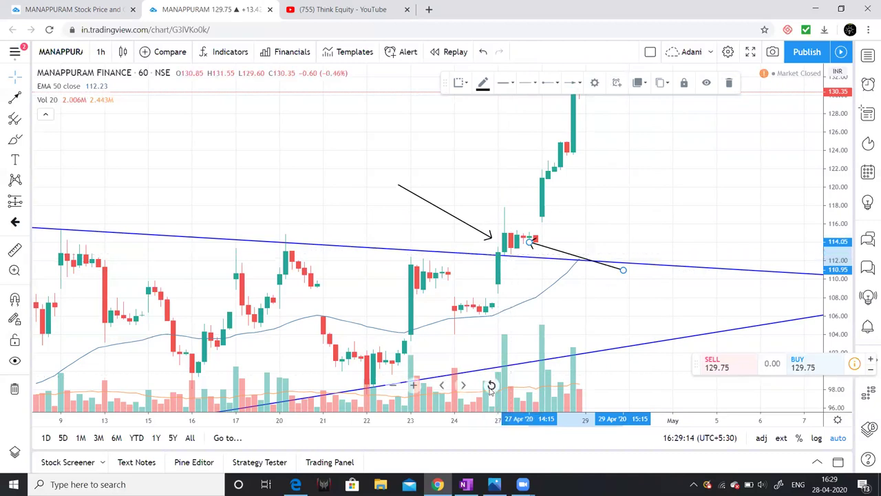
# Add the text label "Buy = 114" beside the second arrow, just above the upper trendline
pyautogui.click(491, 385)
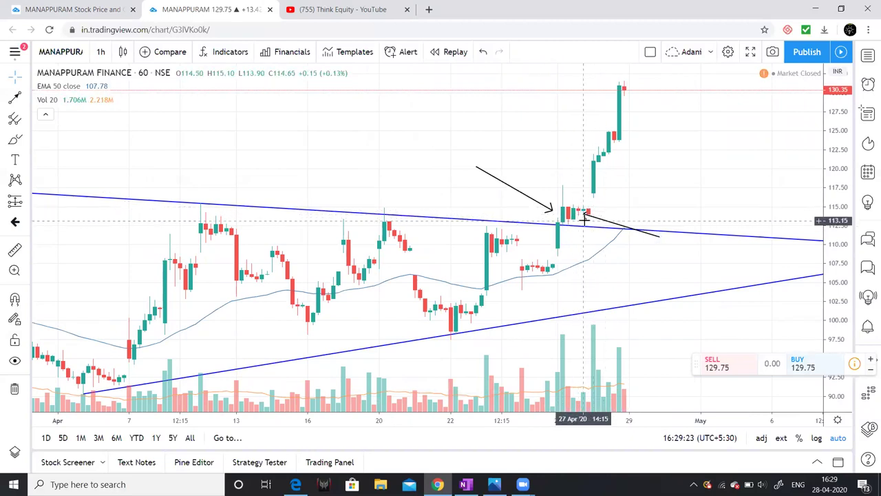
pyautogui.click(26, 159)
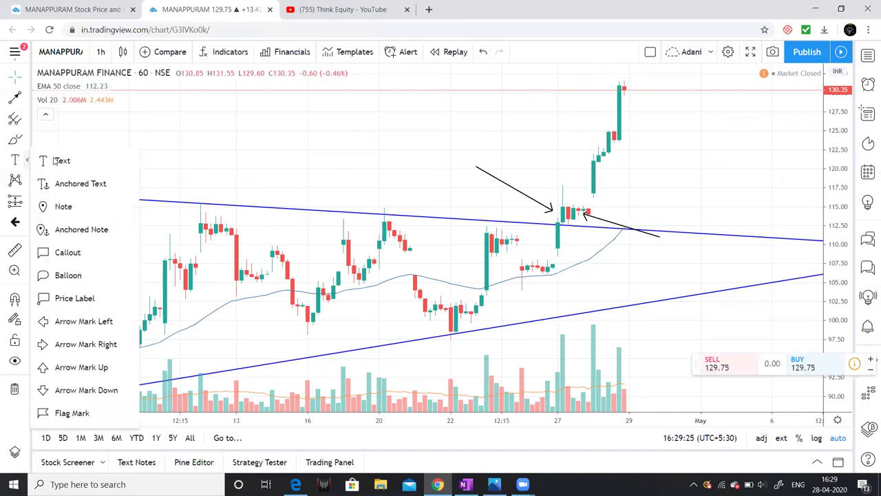
pyautogui.click(55, 160)
pyautogui.click(612, 208)
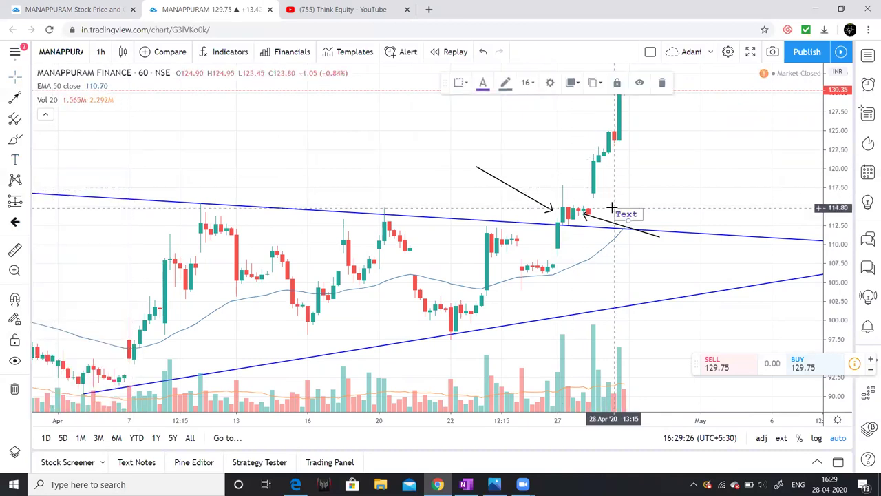
pyautogui.write('Buy = 114')
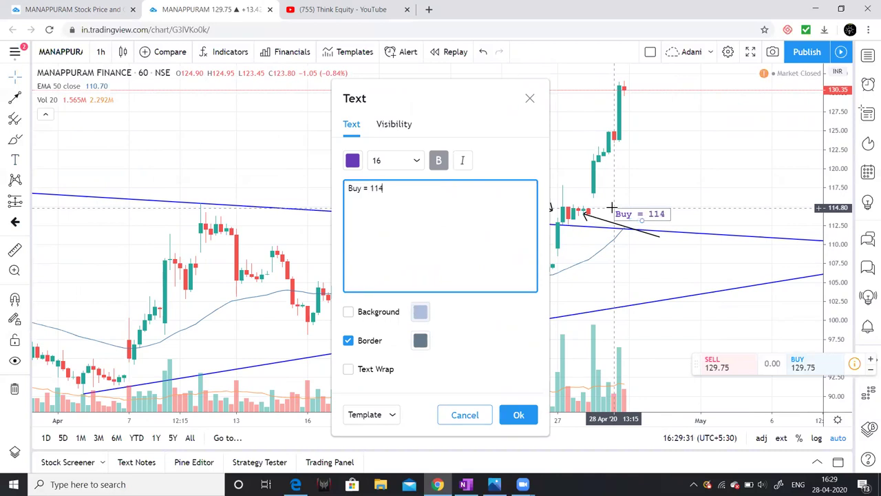
pyautogui.click(518, 415)
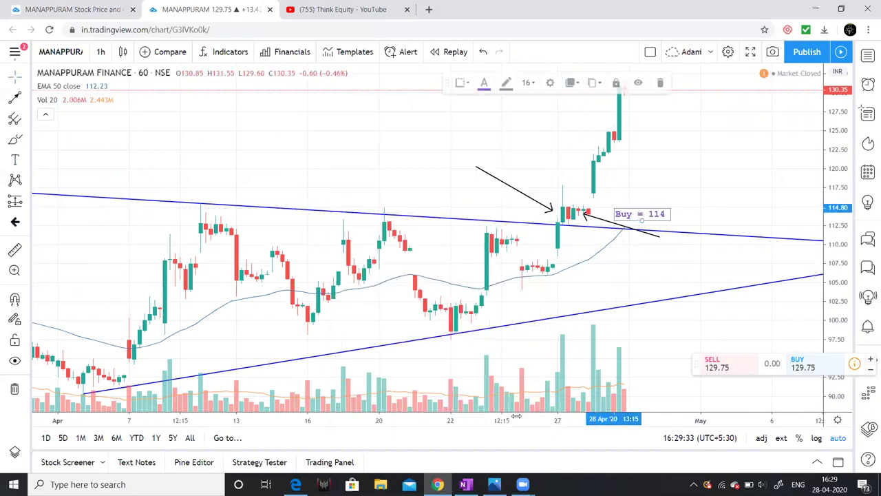
# Draw a third arrow from about 104.80 on 28 Apr to the breakout candle's low at about 108.95
pyautogui.click(25, 99)
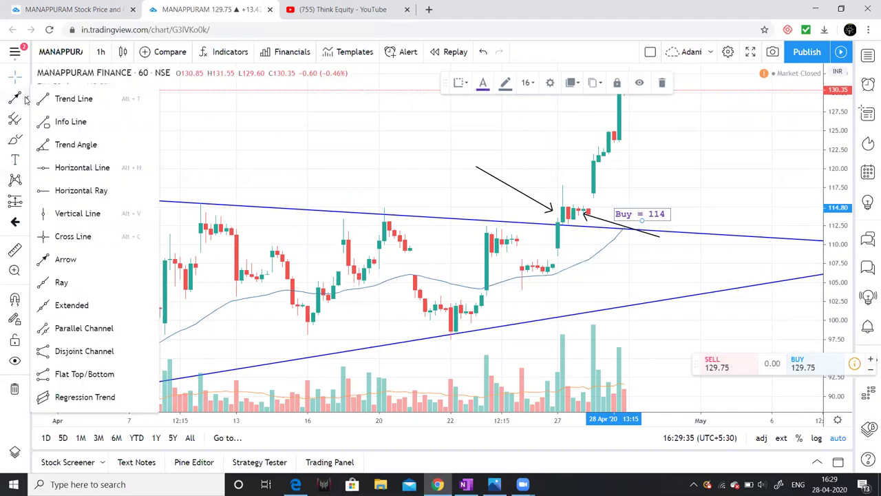
pyautogui.click(89, 258)
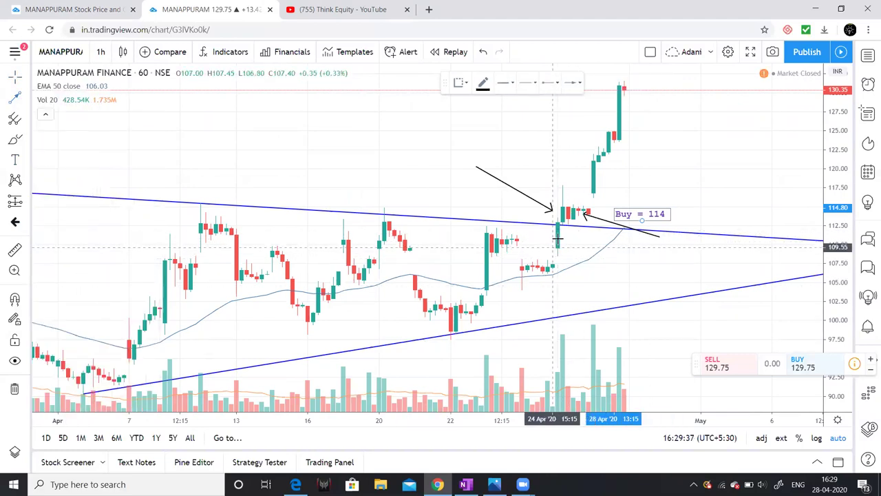
pyautogui.click(614, 283)
pyautogui.click(563, 238)
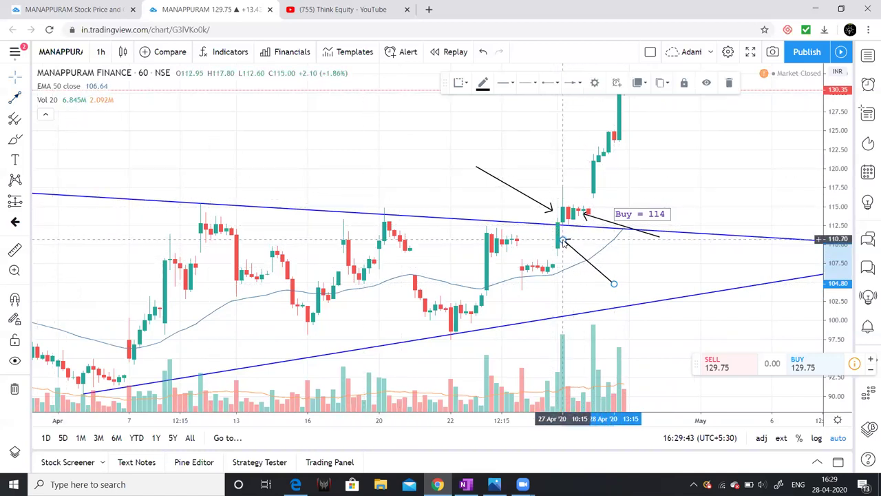
pyautogui.moveTo(563, 239); pyautogui.dragTo(563, 251)
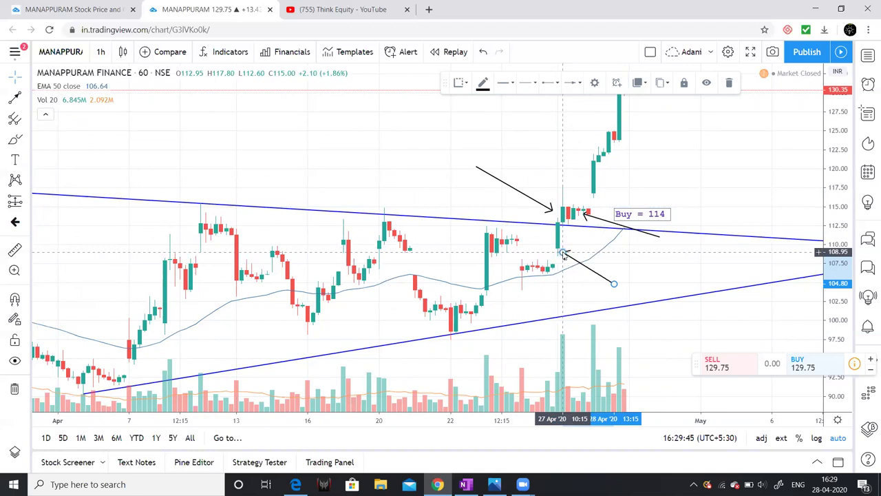
pyautogui.click(281, 144)
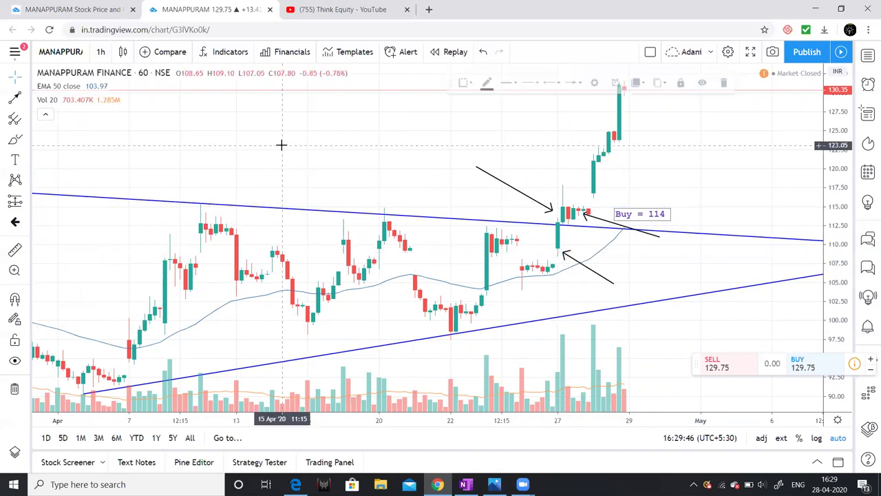
# Add the text label "109 SL" beside the tail of the arrow that marks the breakout candle's low
pyautogui.click(26, 160)
pyautogui.click(69, 157)
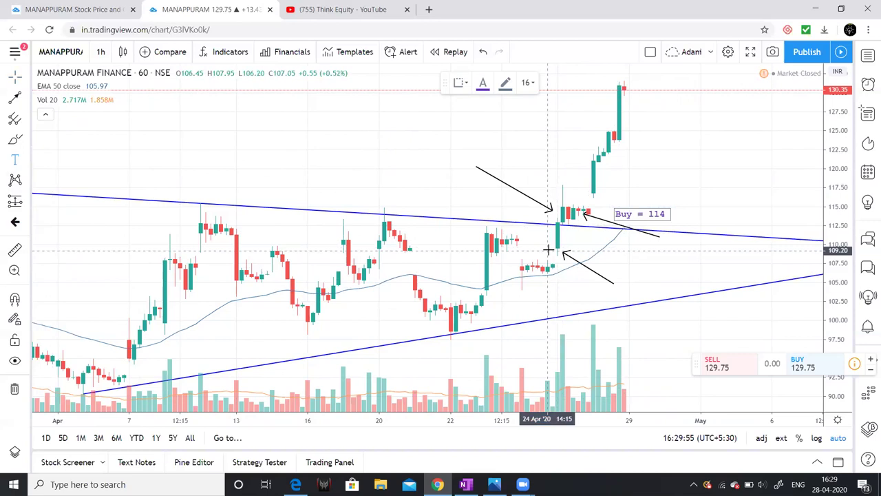
pyautogui.click(618, 271)
pyautogui.write('109 SL')
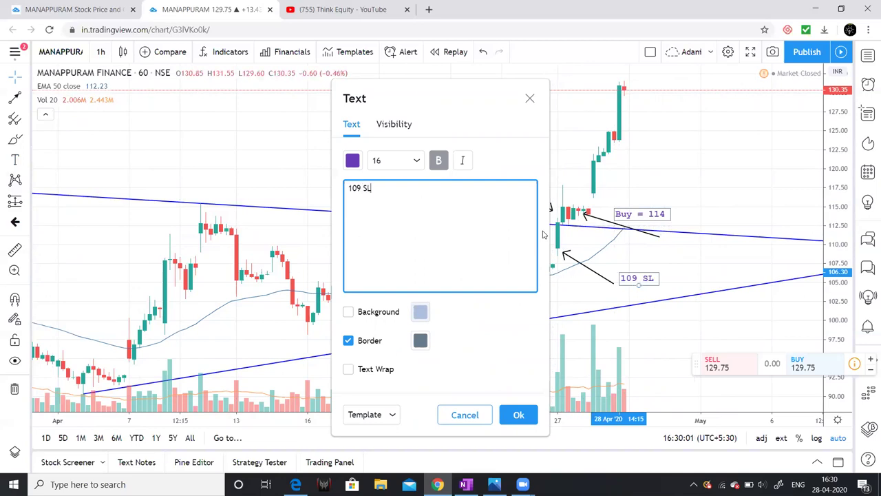
pyautogui.click(518, 414)
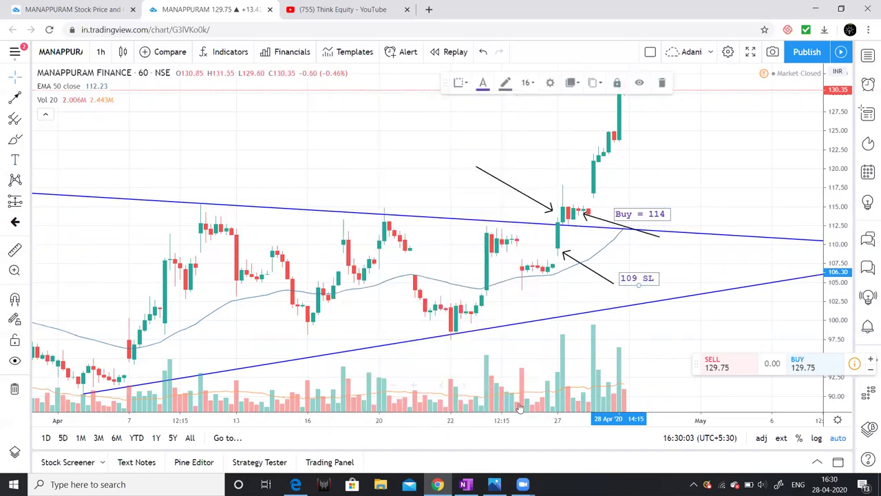
# Draw a nearly horizontal trend line at about 128.50, from 9 Mar 14:15 to 7 Apr 13:15
pyautogui.scroll(-2, 520, 407)
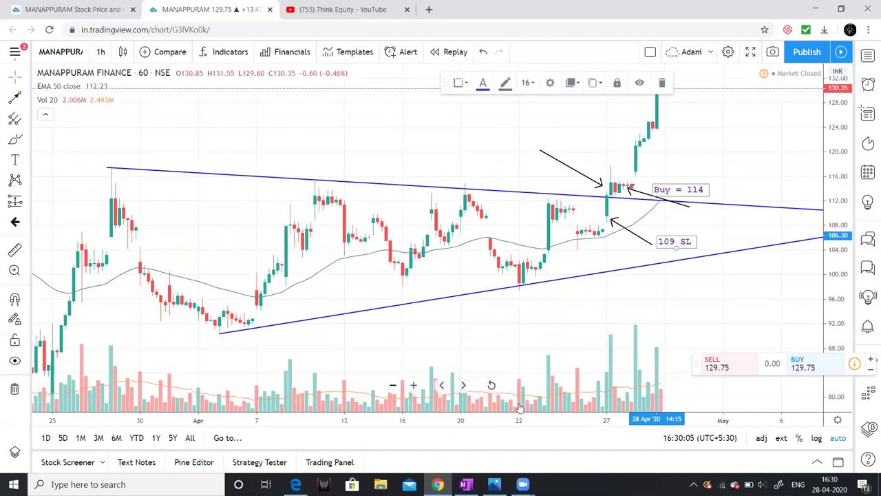
pyautogui.scroll(-2, 519, 408)
pyautogui.scroll(-2, 520, 407)
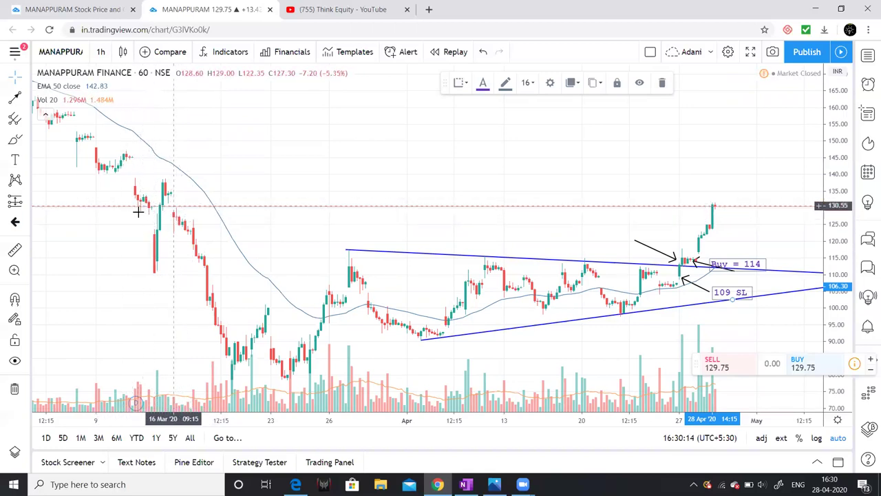
pyautogui.click(28, 102)
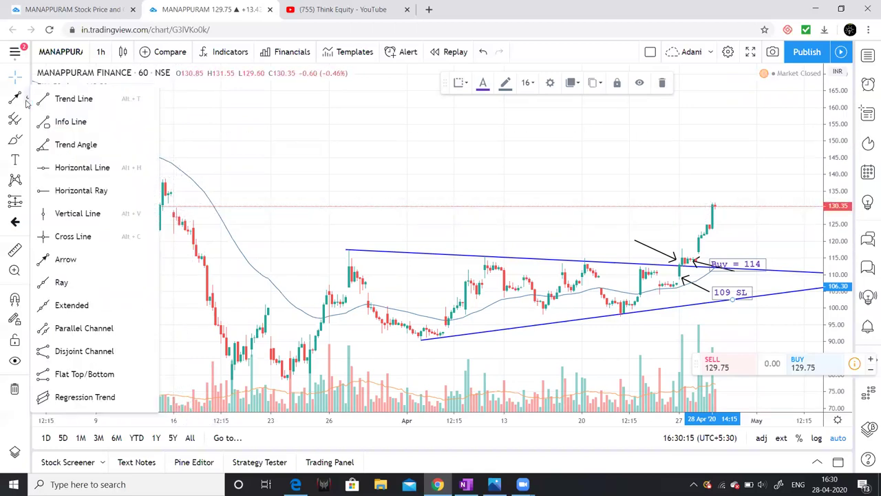
pyautogui.click(62, 96)
pyautogui.click(109, 212)
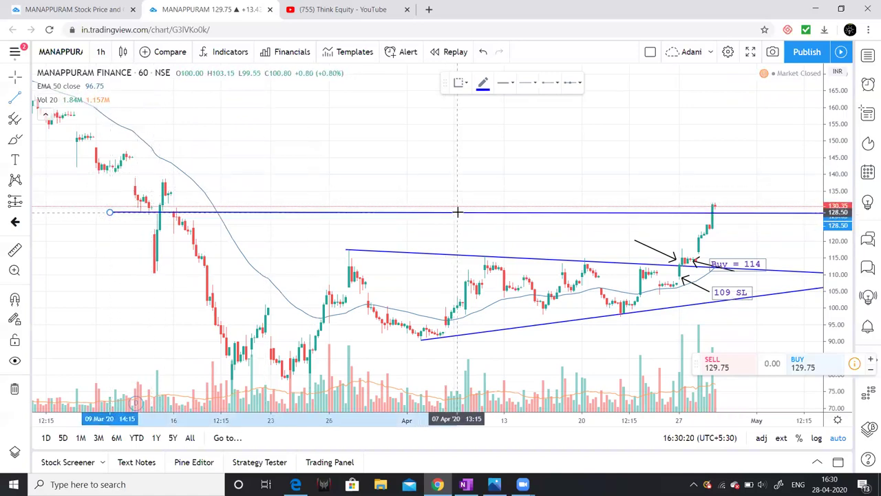
pyautogui.click(457, 212)
# Add the text label "130" on the new horizontal line, just after the latest candle
pyautogui.hscroll(3, 632, 179)
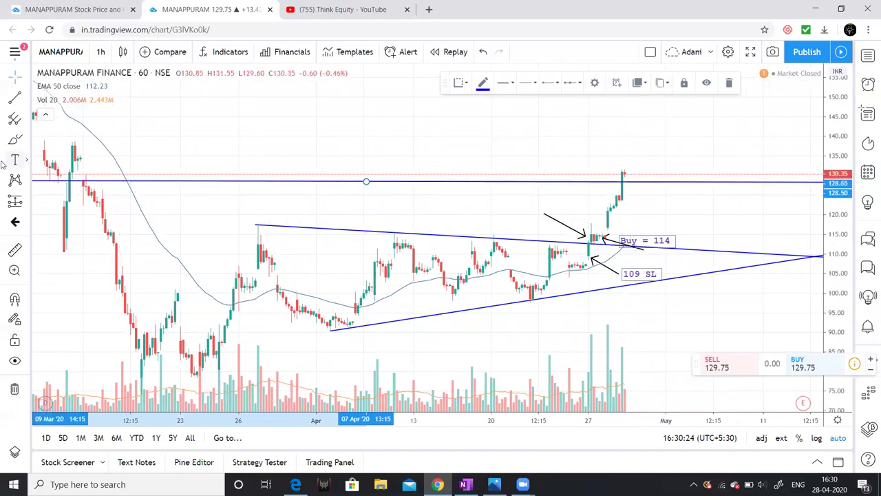
pyautogui.click(25, 163)
pyautogui.click(49, 158)
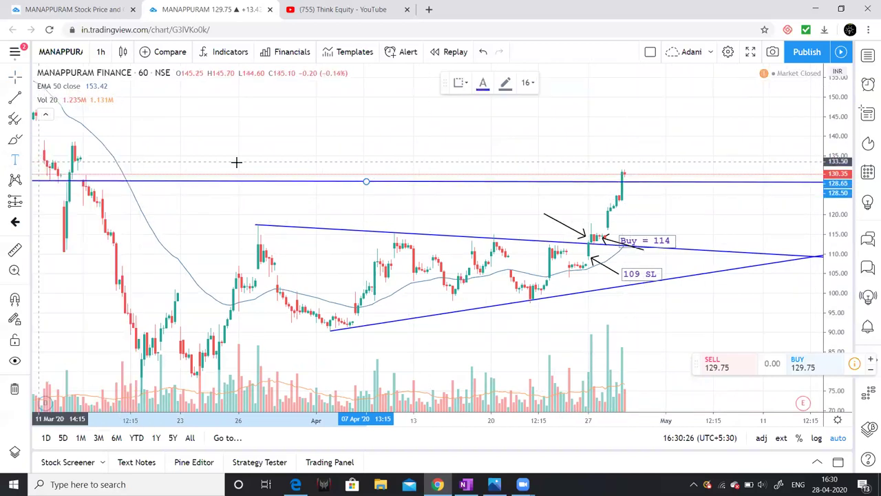
pyautogui.click(643, 174)
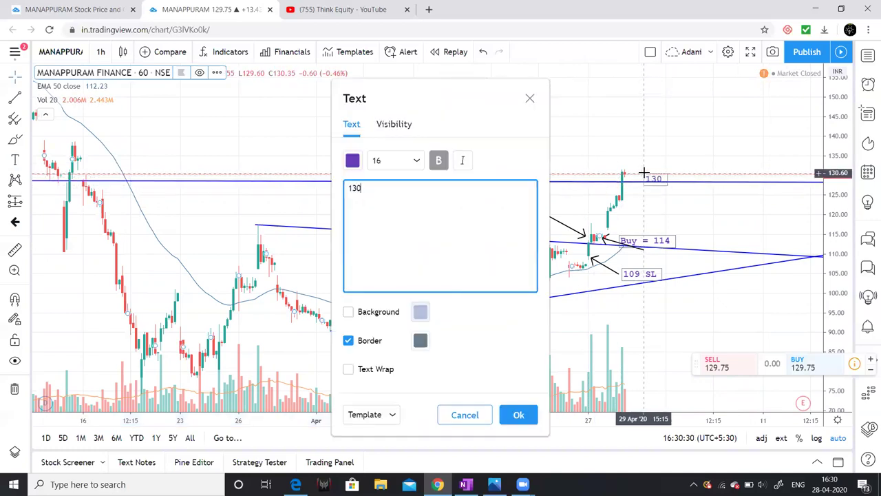
pyautogui.click(719, 244)
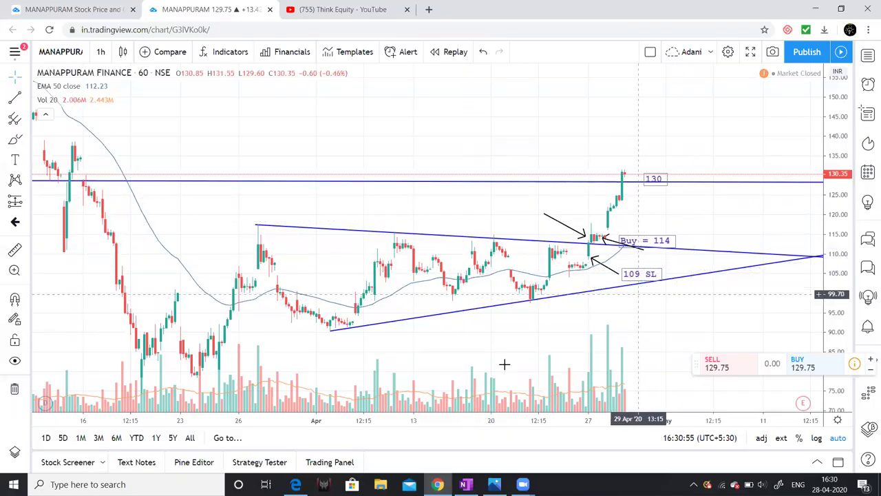
# Add a three-line text label below "109 SL" reading "Risk = 5 points", "Reward = 15 points" and "Risk : Reward = 1:3"
pyautogui.scroll(3, 474, 376)
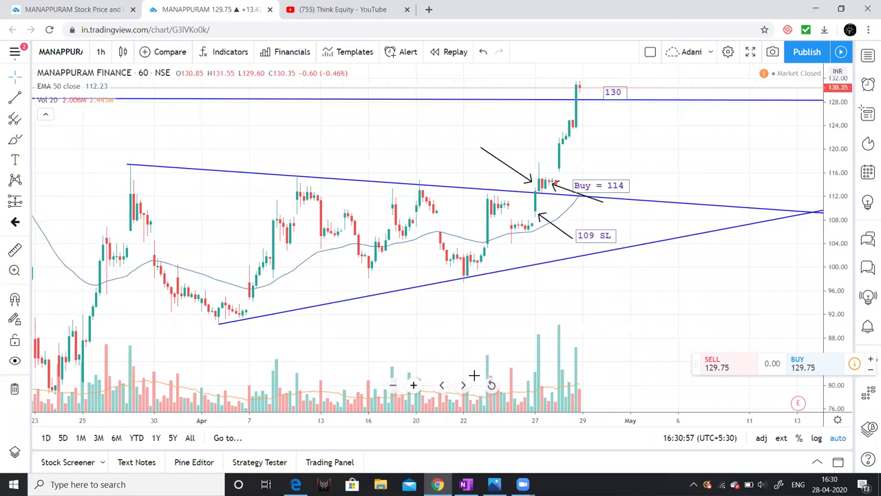
pyautogui.click(26, 160)
pyautogui.click(45, 159)
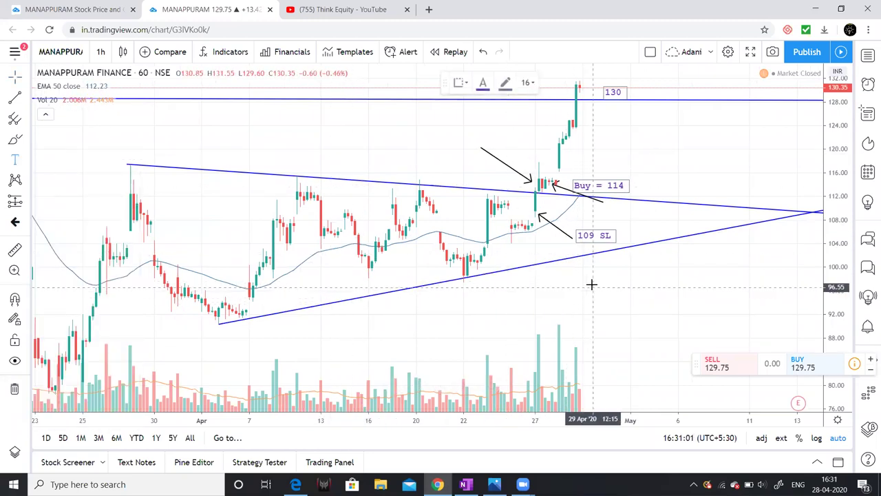
pyautogui.click(593, 266)
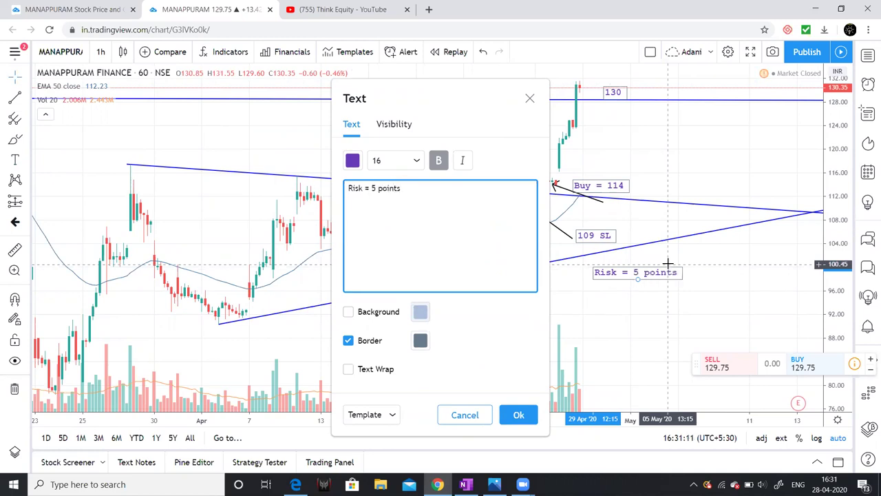
pyautogui.press('Return')
pyautogui.press('Return')
pyautogui.write('Reward = 15 points')
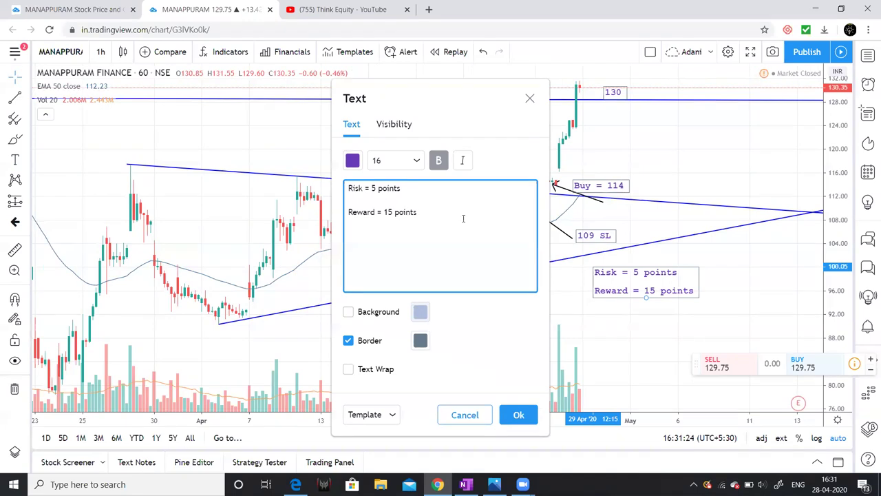
pyautogui.press('Return')
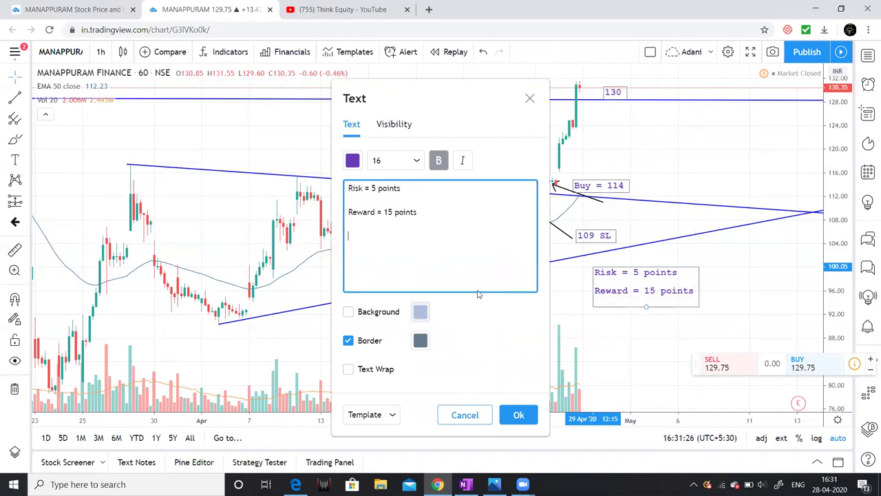
pyautogui.write('Risk : Reward = 1:3')
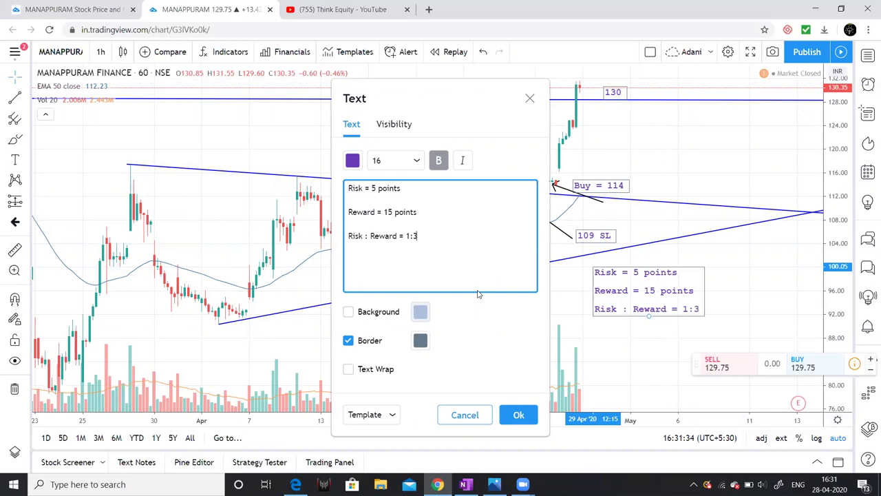
pyautogui.click(751, 274)
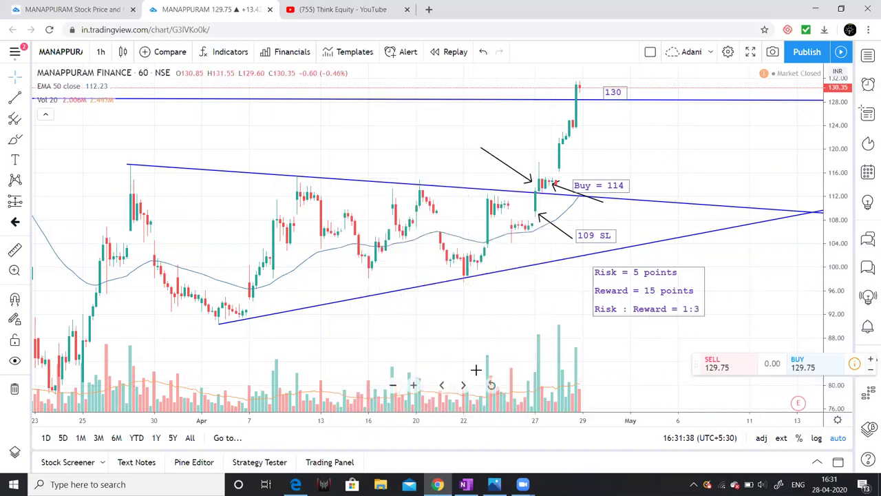
pyautogui.click(393, 384)
pyautogui.click(413, 384)
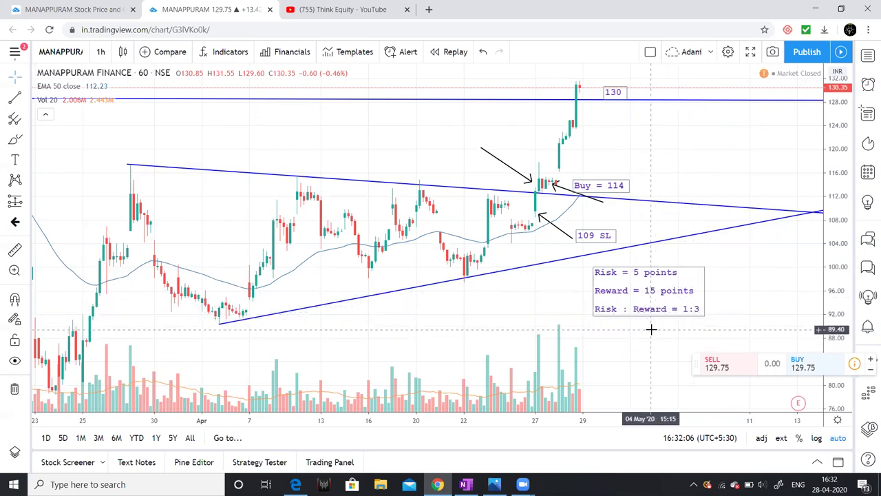
pyautogui.scroll(-2, 516, 371)
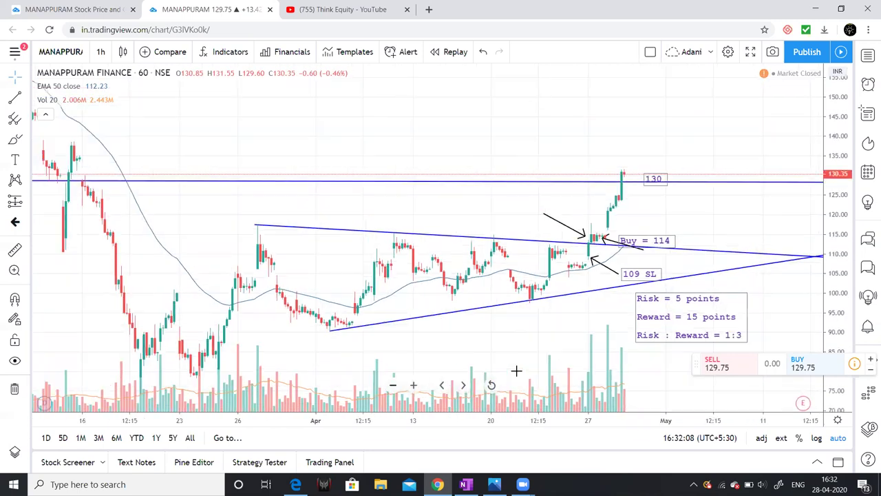
pyautogui.scroll(2, 516, 371)
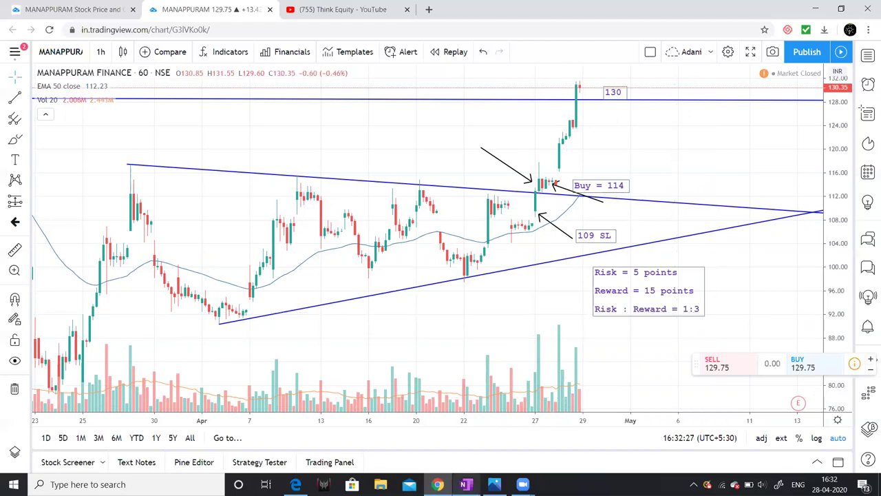
# Switch to OneNote and show the handwritten notes on accuracy and the 1:1 risk-reward case
pyautogui.click(466, 484)
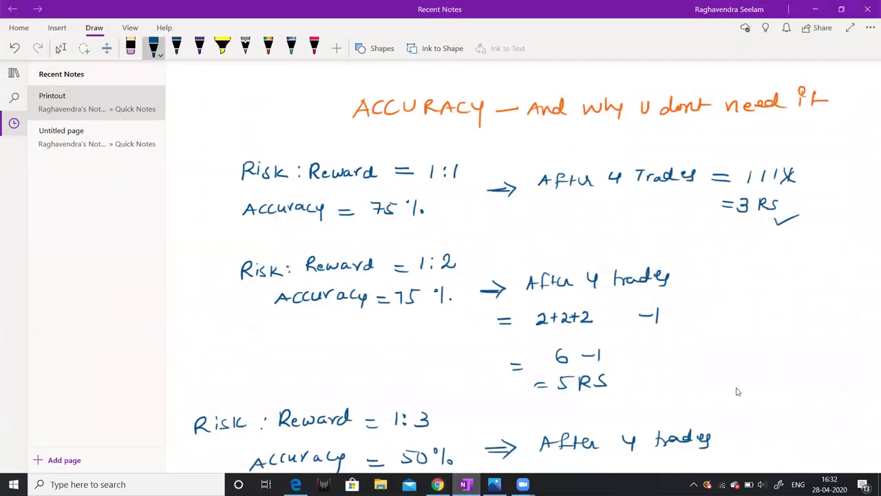
pyautogui.hscroll(2, 738, 390)
pyautogui.hscroll(-4, 737, 390)
pyautogui.scroll(-1, 738, 391)
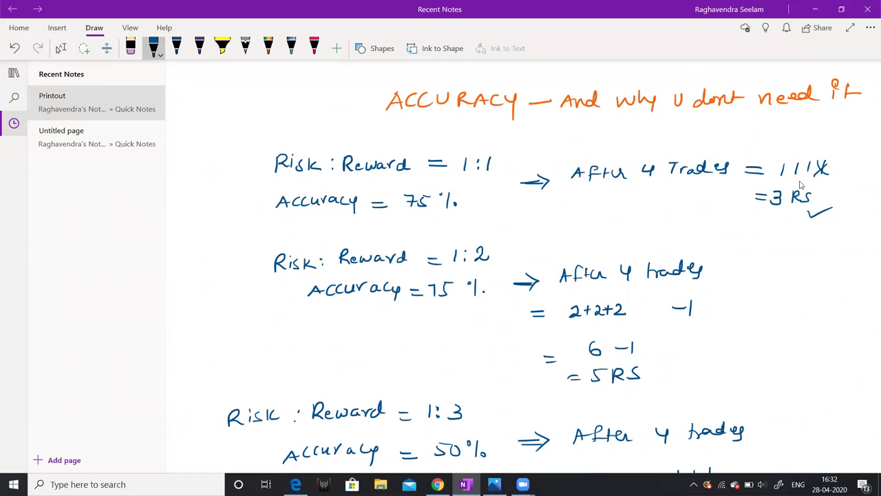
# Draw three ticks and a cross under "After 4 Trades" in the 1:1 case, and write "1+1+1 -1 =" below them
pyautogui.moveTo(598, 192)
pyautogui.mouseDown()
pyautogui.moveTo(597, 208)
pyautogui.moveTo(668, 207)
pyautogui.mouseUp()
pyautogui.moveTo(589, 199)
pyautogui.mouseDown()
pyautogui.moveTo(653, 194)
pyautogui.moveTo(677, 205)
pyautogui.moveTo(663, 210)
pyautogui.mouseUp()
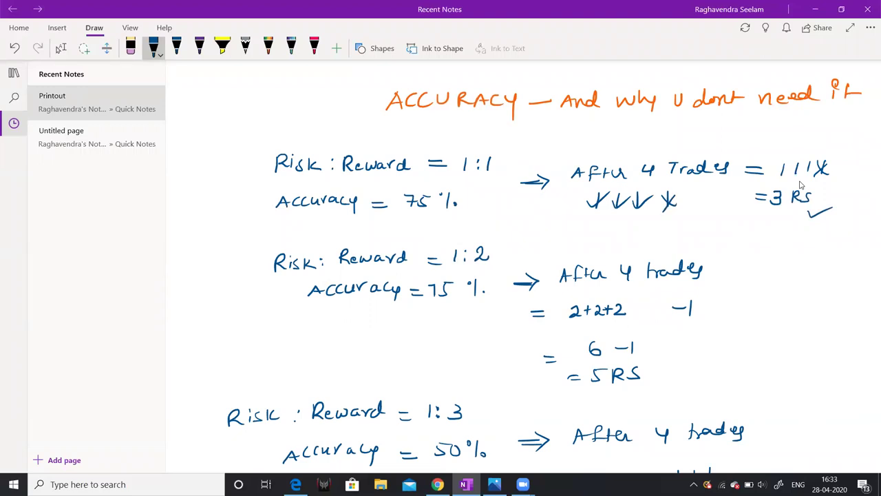
pyautogui.moveTo(609, 219)
pyautogui.mouseDown()
pyautogui.moveTo(609, 231)
pyautogui.moveTo(626, 223)
pyautogui.mouseUp()
pyautogui.moveTo(625, 219)
pyautogui.mouseDown()
pyautogui.moveTo(625, 232)
pyautogui.moveTo(634, 230)
pyautogui.mouseUp()
pyautogui.moveTo(632, 223); pyautogui.dragTo(708, 228)
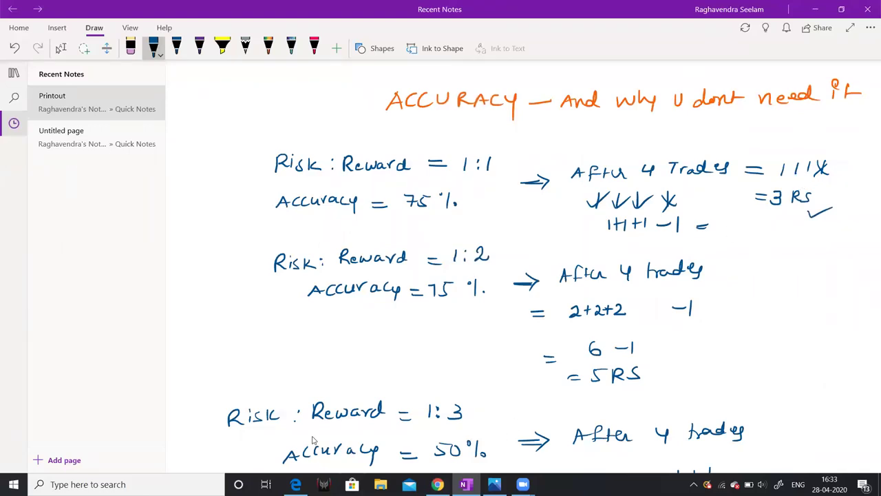
# Erase the "= 3 RS" result of the 1:1 case and write a new result after the "1+1+1 -1 =" sum
pyautogui.moveTo(754, 198); pyautogui.dragTo(812, 200)
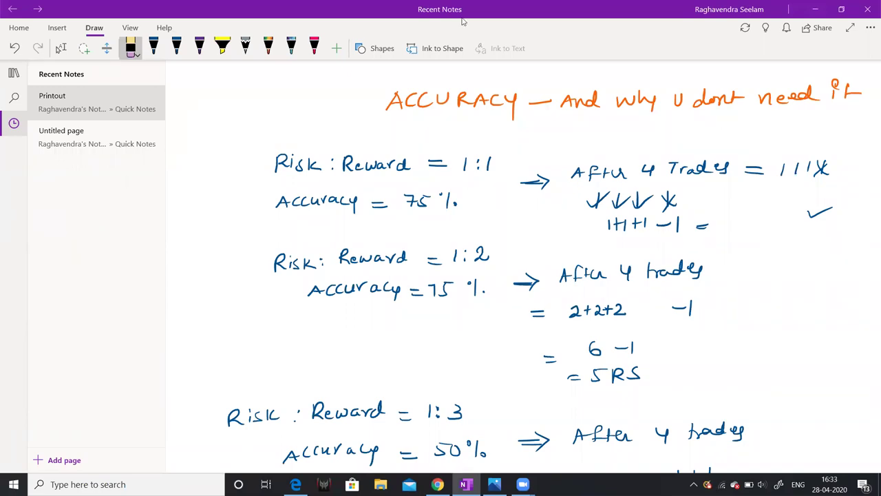
pyautogui.click(153, 48)
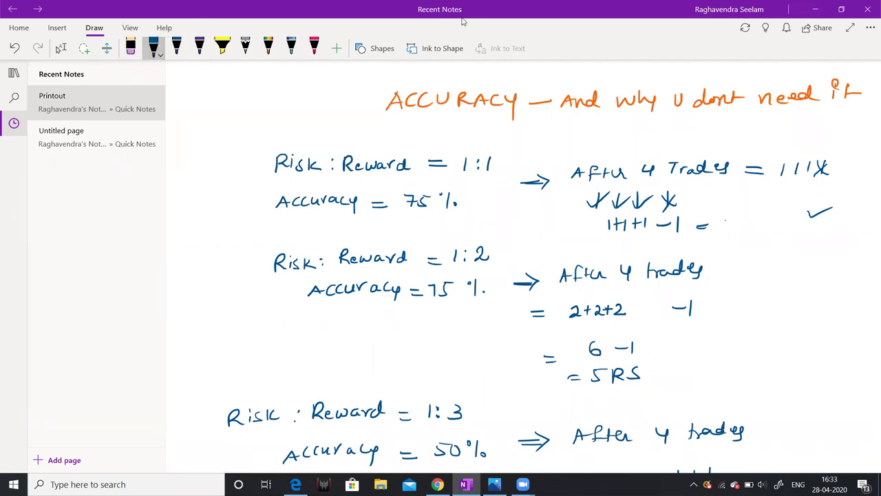
pyautogui.moveTo(723, 219)
pyautogui.mouseDown()
pyautogui.moveTo(724, 232)
pyautogui.moveTo(749, 231)
pyautogui.mouseUp()
pyautogui.moveTo(749, 226); pyautogui.dragTo(756, 236)
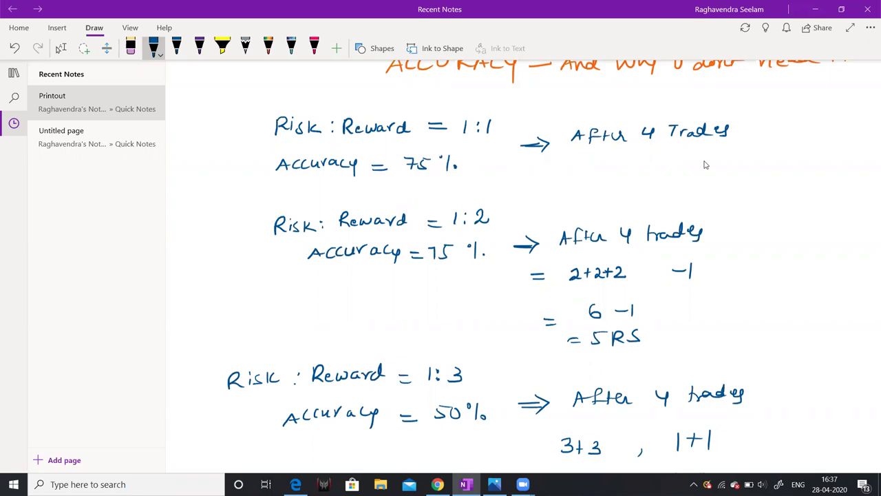
# Write "1+1+1" with "3RS" below it under "After 4 Trades" in the 1:1 case
pyautogui.moveTo(582, 155)
pyautogui.mouseDown()
pyautogui.moveTo(582, 169)
pyautogui.moveTo(602, 160)
pyautogui.mouseUp()
pyautogui.moveTo(605, 154)
pyautogui.mouseDown()
pyautogui.moveTo(605, 168)
pyautogui.moveTo(614, 168)
pyautogui.mouseUp()
pyautogui.moveTo(611, 162)
pyautogui.mouseDown()
pyautogui.moveTo(627, 169)
pyautogui.moveTo(605, 186)
pyautogui.moveTo(629, 183)
pyautogui.mouseUp()
pyautogui.moveTo(636, 174); pyautogui.dragTo(626, 185)
# Add "-1", "-1RS" and an underlined "= 2RS" to the 1:1 calculation, and double-underline the 1:1 ratio and 75% accuracy
pyautogui.moveTo(673, 159)
pyautogui.mouseDown()
pyautogui.moveTo(690, 167)
pyautogui.moveTo(684, 183)
pyautogui.mouseUp()
pyautogui.moveTo(691, 173); pyautogui.dragTo(700, 182)
pyautogui.moveTo(704, 172)
pyautogui.mouseDown()
pyautogui.moveTo(694, 183)
pyautogui.moveTo(738, 167)
pyautogui.mouseUp()
pyautogui.moveTo(721, 175)
pyautogui.mouseDown()
pyautogui.moveTo(769, 176)
pyautogui.moveTo(787, 186)
pyautogui.mouseUp()
pyautogui.moveTo(463, 141); pyautogui.dragTo(483, 145)
pyautogui.moveTo(415, 176); pyautogui.dragTo(436, 180)
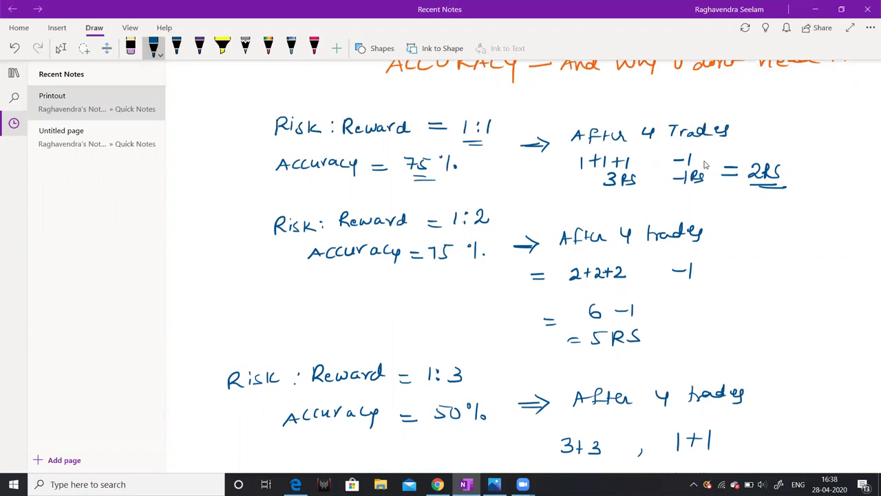
# Emphasize the 1:2 case by retracing its ratio and "-1", underlining "2+2+2" and double-underlining "5 RS"
pyautogui.click(465, 214)
pyautogui.moveTo(577, 283); pyautogui.dragTo(626, 283)
pyautogui.moveTo(456, 209); pyautogui.dragTo(455, 225)
pyautogui.moveTo(673, 268); pyautogui.dragTo(685, 280)
pyautogui.moveTo(601, 351); pyautogui.dragTo(639, 352)
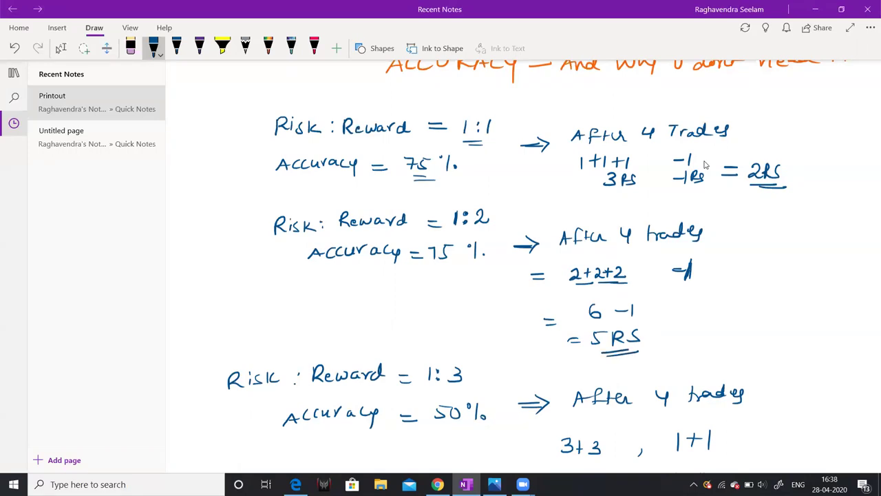
# Underline "Risk : Reward" in the 1:3 case and write an underlined "selected" above it with an arrow pointing to it
pyautogui.scroll(-3, 705, 164)
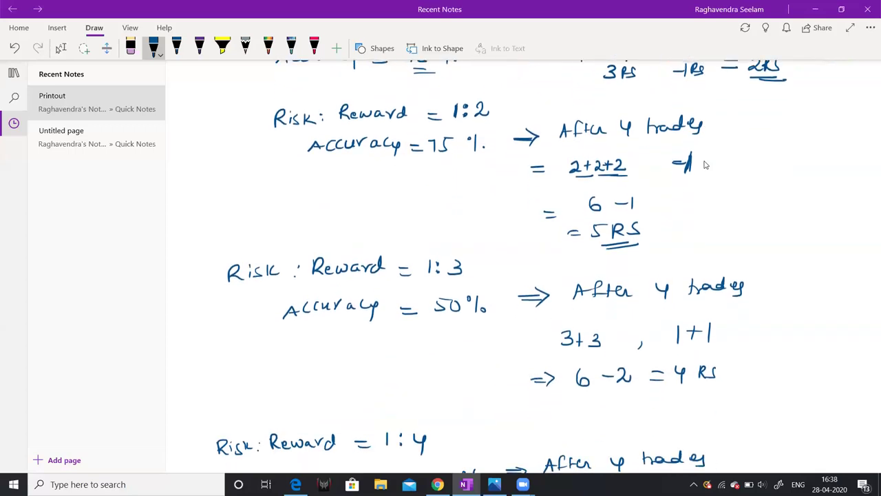
pyautogui.moveTo(248, 289); pyautogui.dragTo(413, 273)
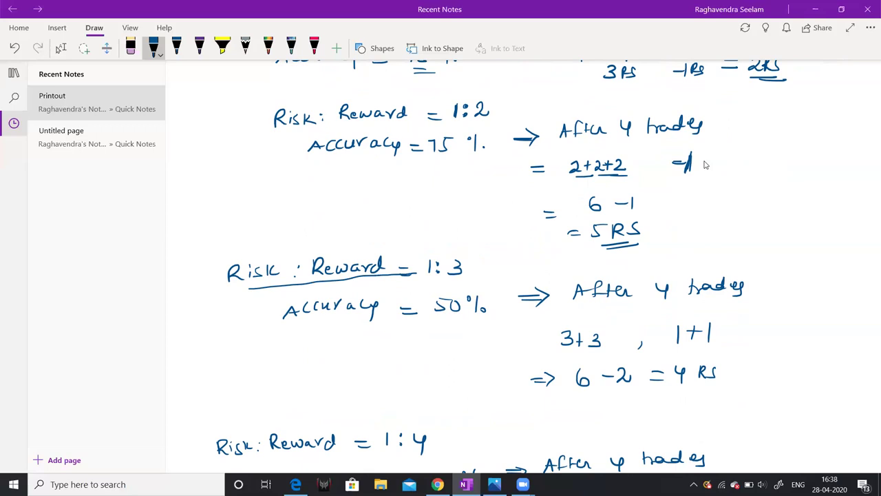
pyautogui.moveTo(196, 204)
pyautogui.mouseDown()
pyautogui.moveTo(227, 198)
pyautogui.moveTo(241, 175)
pyautogui.mouseUp()
pyautogui.moveTo(213, 211)
pyautogui.mouseDown()
pyautogui.moveTo(252, 197)
pyautogui.moveTo(261, 229)
pyautogui.moveTo(287, 246)
pyautogui.mouseUp()
pyautogui.moveTo(287, 246); pyautogui.dragTo(288, 235)
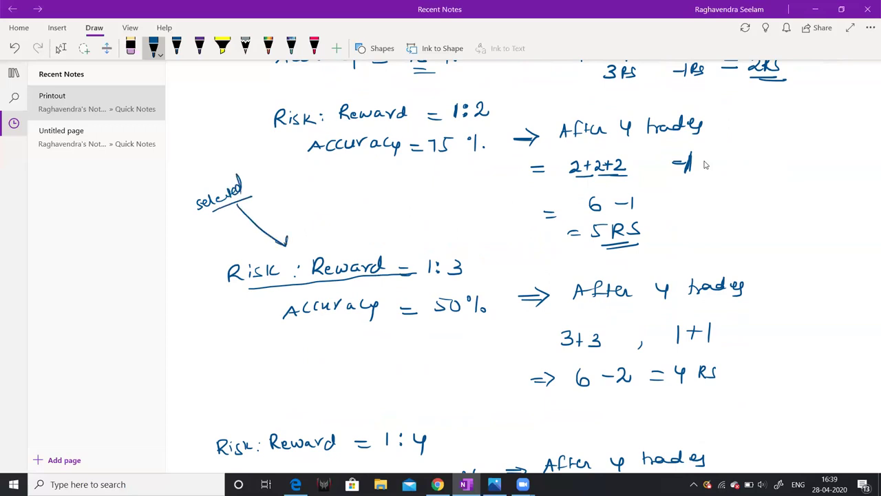
# Underline the 3 in the 1:3 ratio, double-underline "Accuracy" below it and draw a short arrow down from that word
pyautogui.moveTo(436, 278); pyautogui.dragTo(469, 283)
pyautogui.moveTo(359, 332); pyautogui.dragTo(381, 332)
pyautogui.moveTo(363, 336); pyautogui.dragTo(388, 337)
pyautogui.moveTo(328, 320)
pyautogui.mouseDown()
pyautogui.moveTo(307, 330)
pyautogui.moveTo(317, 334)
pyautogui.mouseUp()
# Write "Result", "News" and an underlined "Voltality" beneath the arrow as factors affecting accuracy
pyautogui.moveTo(227, 345); pyautogui.dragTo(260, 333)
pyautogui.moveTo(248, 365)
pyautogui.mouseDown()
pyautogui.moveTo(275, 346)
pyautogui.moveTo(264, 352)
pyautogui.mouseUp()
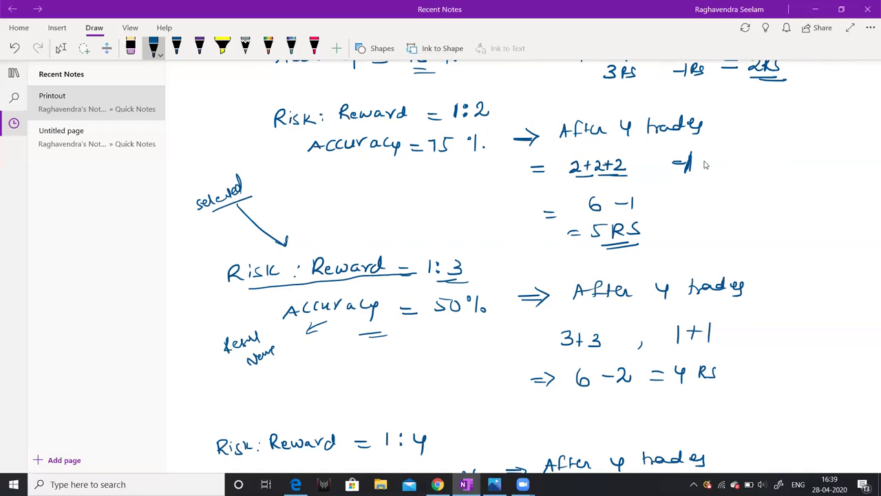
pyautogui.moveTo(284, 354); pyautogui.dragTo(312, 362)
pyautogui.moveTo(315, 349); pyautogui.dragTo(325, 356)
pyautogui.moveTo(329, 344)
pyautogui.mouseDown()
pyautogui.moveTo(332, 356)
pyautogui.moveTo(340, 350)
pyautogui.mouseUp()
pyautogui.moveTo(340, 341); pyautogui.dragTo(347, 359)
pyautogui.moveTo(329, 369); pyautogui.dragTo(359, 357)
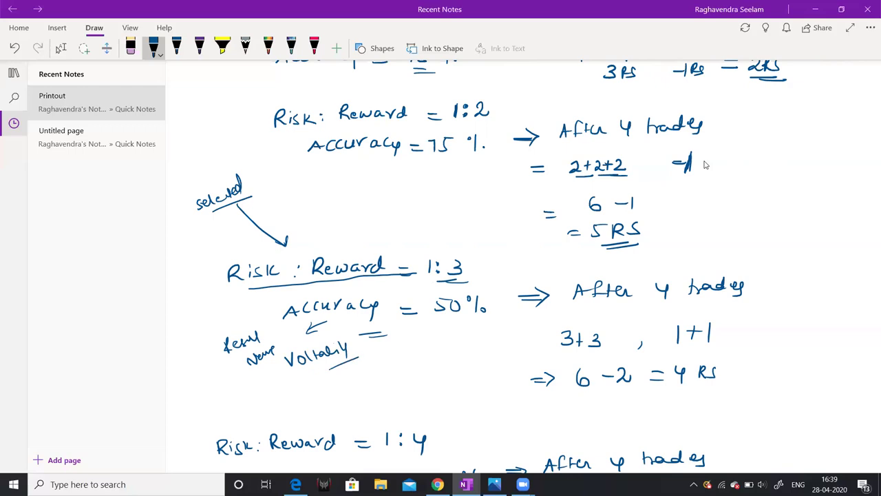
# Erase the overwritten 50 in the 1:3 case's accuracy line and rewrite it as 50 before the percent sign
pyautogui.moveTo(442, 298)
pyautogui.mouseDown()
pyautogui.moveTo(438, 316)
pyautogui.moveTo(453, 299)
pyautogui.mouseUp()
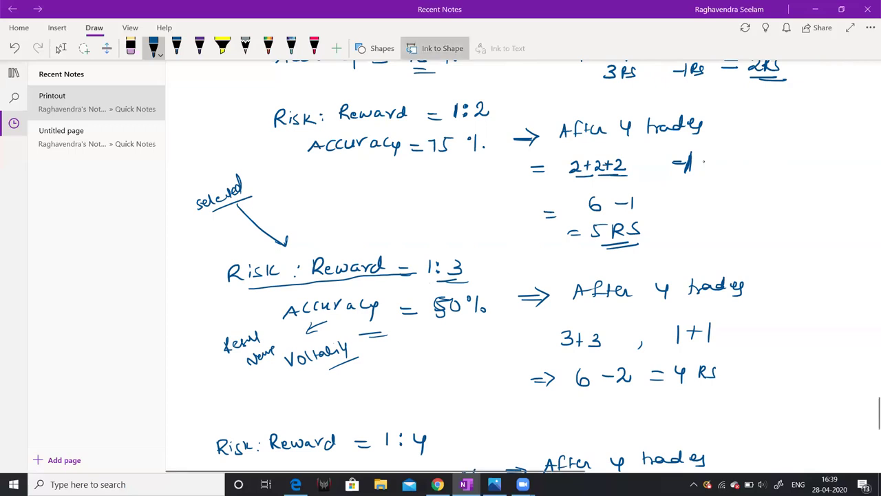
pyautogui.click(130, 48)
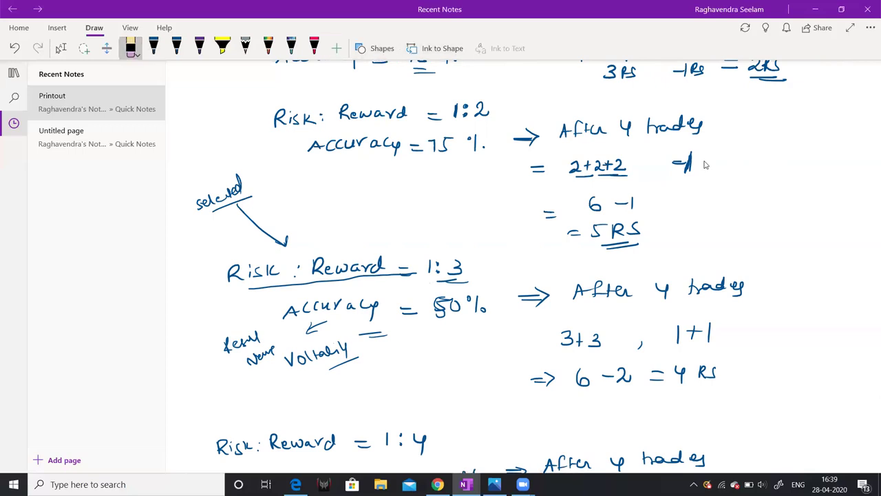
pyautogui.moveTo(437, 300); pyautogui.dragTo(459, 310)
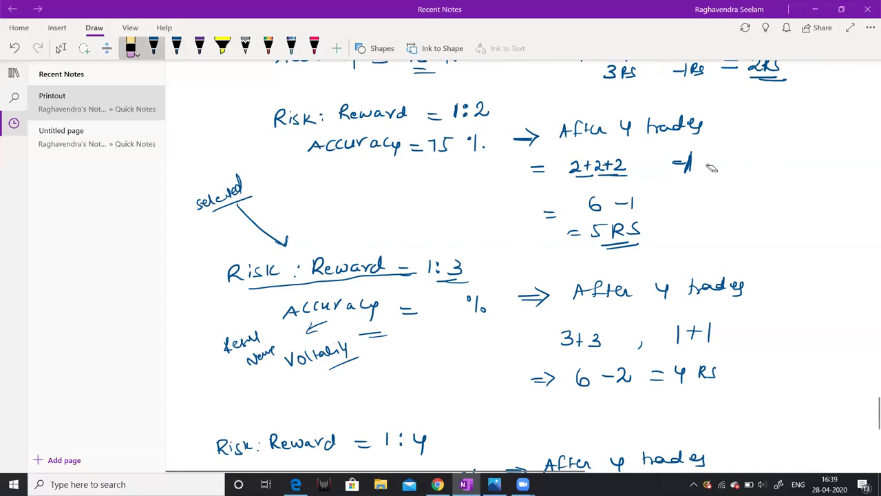
pyautogui.click(152, 48)
pyautogui.moveTo(432, 298); pyautogui.dragTo(428, 315)
pyautogui.moveTo(432, 296); pyautogui.dragTo(450, 298)
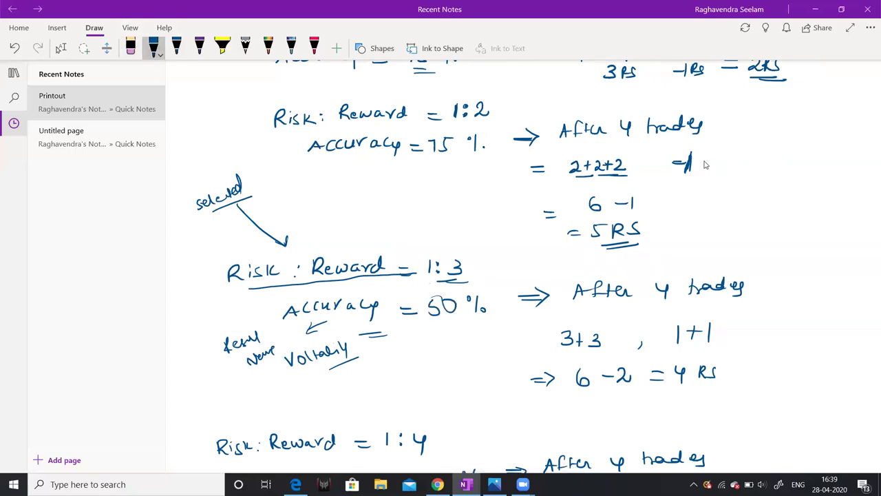
# Circle "3+3" and "1+1" in the 1:3 case, double-underline its 50% accuracy and underline the "4 RS" result
pyautogui.scroll(-3, 704, 164)
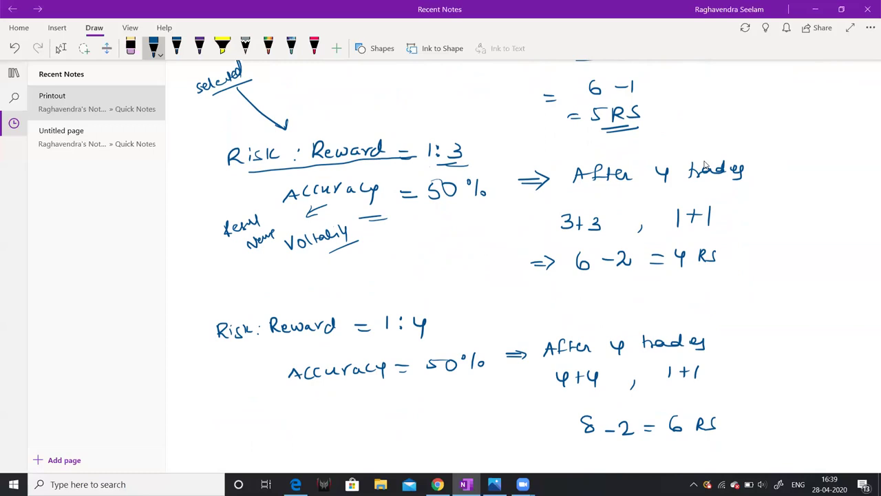
pyautogui.moveTo(585, 199)
pyautogui.mouseDown()
pyautogui.moveTo(549, 219)
pyautogui.moveTo(586, 244)
pyautogui.moveTo(616, 213)
pyautogui.moveTo(579, 196)
pyautogui.mouseUp()
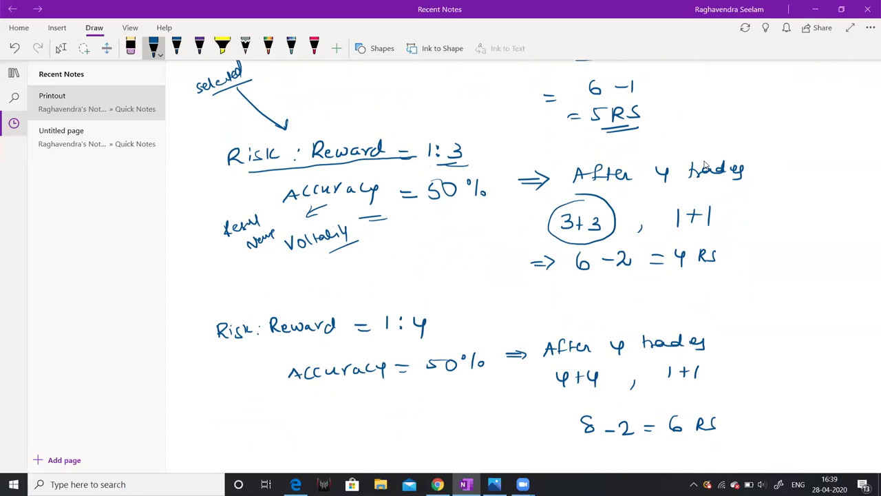
pyautogui.moveTo(712, 197)
pyautogui.mouseDown()
pyautogui.moveTo(682, 197)
pyautogui.moveTo(667, 223)
pyautogui.moveTo(694, 234)
pyautogui.moveTo(724, 214)
pyautogui.moveTo(715, 195)
pyautogui.mouseUp()
pyautogui.moveTo(446, 210); pyautogui.dragTo(461, 209)
pyautogui.moveTo(448, 215); pyautogui.dragTo(462, 214)
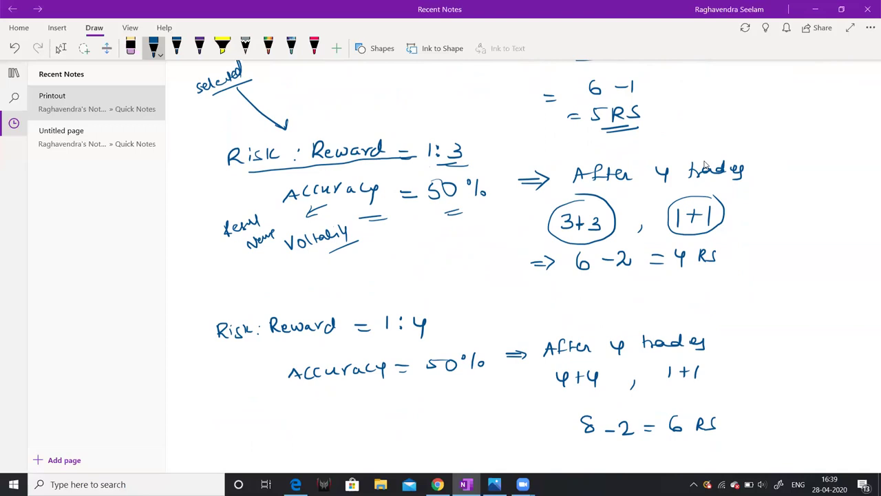
pyautogui.moveTo(678, 273)
pyautogui.mouseDown()
pyautogui.moveTo(707, 268)
pyautogui.moveTo(706, 276)
pyautogui.mouseUp()
# Circle the "2RS" result in the 1:1 case and add another underline beneath its 75% accuracy
pyautogui.scroll(5, 701, 207)
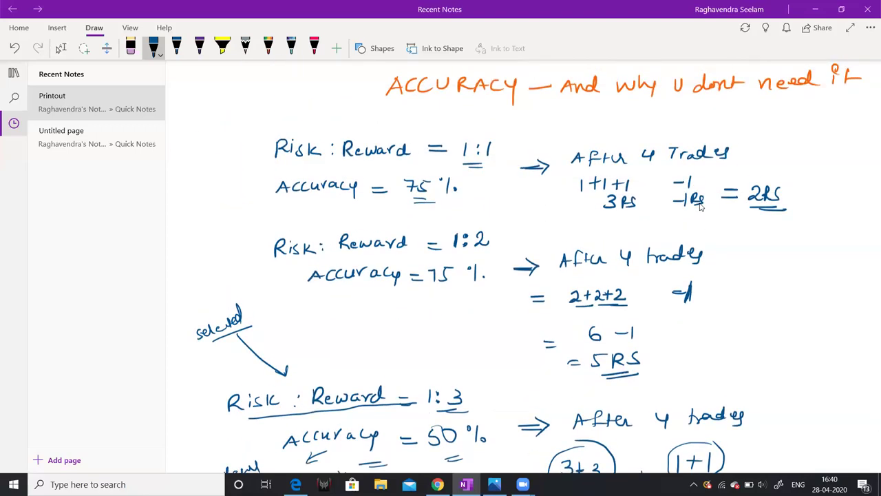
pyautogui.scroll(-6, 701, 206)
pyautogui.scroll(3, 700, 206)
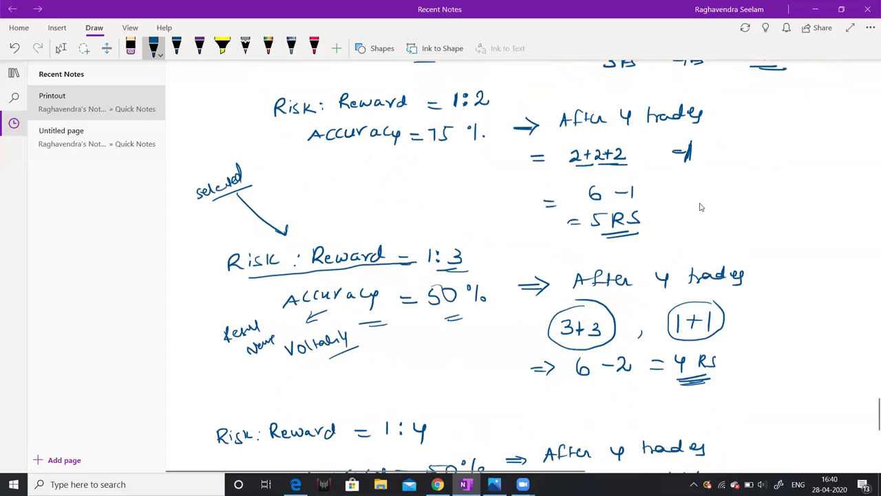
pyautogui.scroll(3, 701, 206)
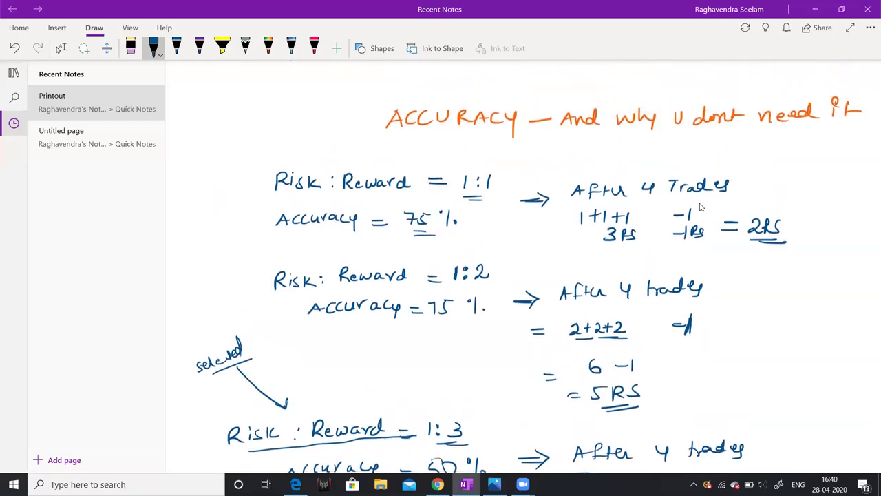
pyautogui.moveTo(788, 195)
pyautogui.mouseDown()
pyautogui.moveTo(796, 224)
pyautogui.moveTo(791, 195)
pyautogui.mouseUp()
pyautogui.moveTo(428, 234); pyautogui.dragTo(463, 239)
# Emphasize the 1:3 case by marking beside its ratio, circling and re-underlining "50%", and underlining "4 RS" again
pyautogui.scroll(-5, 701, 206)
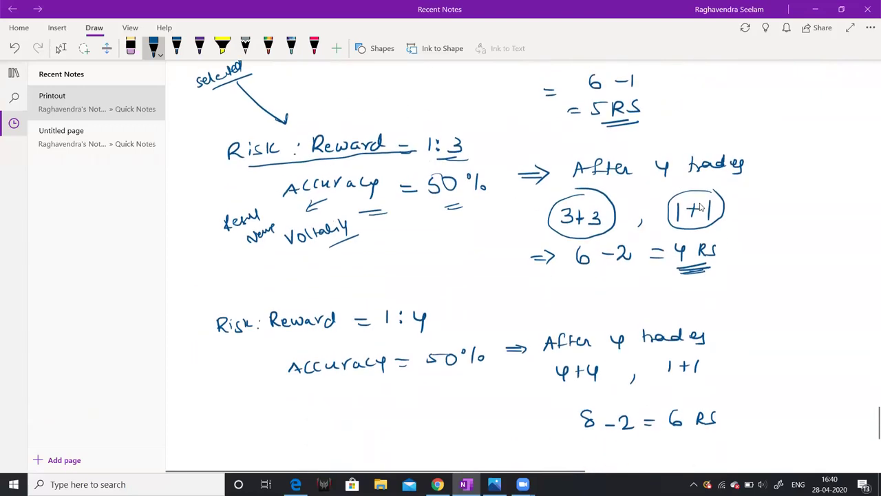
pyautogui.moveTo(468, 153); pyautogui.dragTo(477, 150)
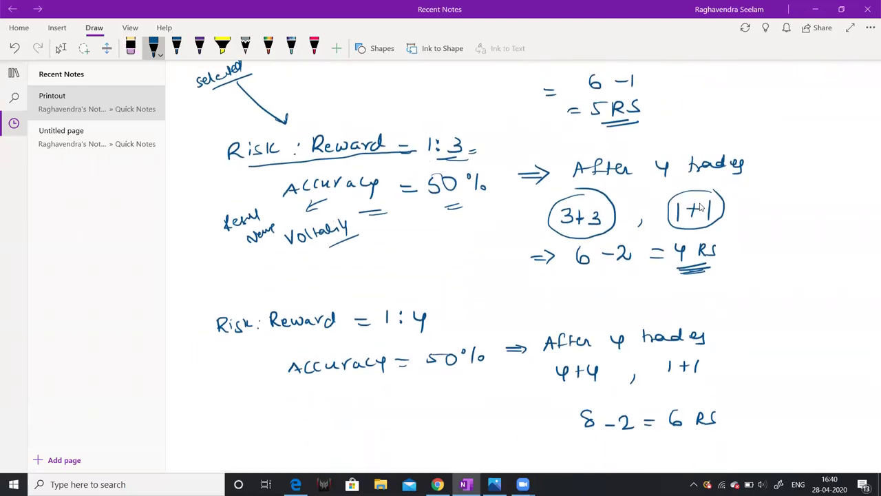
pyautogui.moveTo(439, 211); pyautogui.dragTo(466, 206)
pyautogui.moveTo(490, 163)
pyautogui.mouseDown()
pyautogui.moveTo(474, 164)
pyautogui.moveTo(417, 205)
pyautogui.moveTo(471, 218)
pyautogui.moveTo(493, 170)
pyautogui.mouseUp()
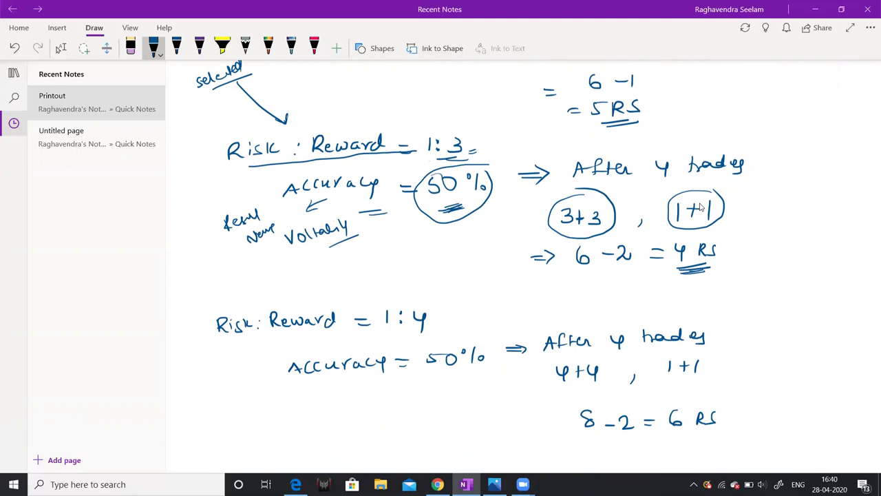
pyautogui.moveTo(687, 269); pyautogui.dragTo(709, 265)
# Mark up the 1:4 case by underlining its ratio, 50% accuracy and "6 RS", ticking "4+4" and "1+1", and circling "-2"
pyautogui.scroll(-2, 700, 208)
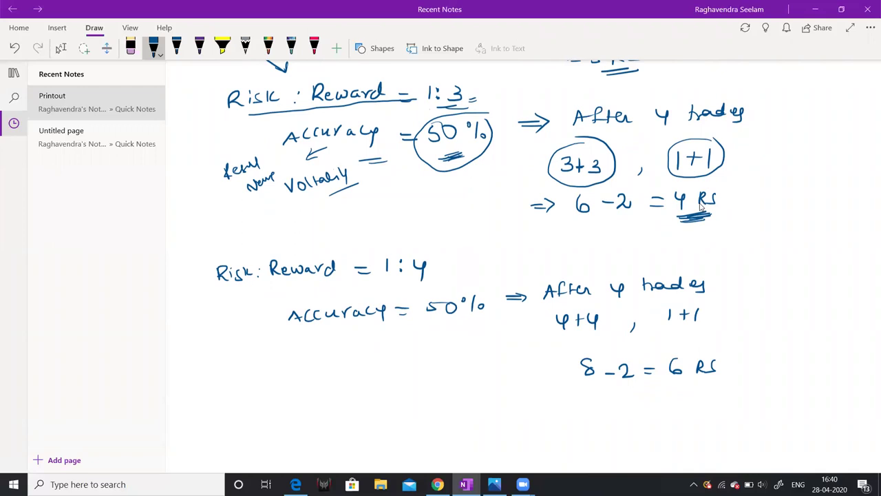
pyautogui.moveTo(384, 281)
pyautogui.mouseDown()
pyautogui.moveTo(438, 270)
pyautogui.moveTo(424, 279)
pyautogui.mouseUp()
pyautogui.moveTo(431, 333); pyautogui.dragTo(468, 328)
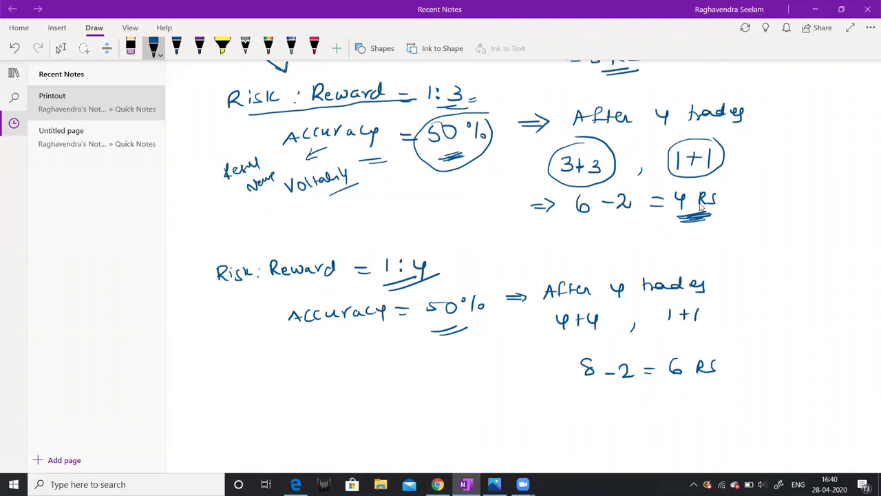
pyautogui.moveTo(548, 331); pyautogui.dragTo(605, 332)
pyautogui.moveTo(679, 310)
pyautogui.mouseDown()
pyautogui.moveTo(670, 319)
pyautogui.moveTo(720, 313)
pyautogui.mouseUp()
pyautogui.moveTo(627, 361)
pyautogui.mouseDown()
pyautogui.moveTo(621, 356)
pyautogui.moveTo(610, 389)
pyautogui.moveTo(630, 363)
pyautogui.mouseUp()
pyautogui.moveTo(677, 382); pyautogui.dragTo(735, 385)
# Double-underline the 75% accuracy in the 1:2 case
pyautogui.scroll(5, 701, 206)
pyautogui.scroll(-1, 701, 207)
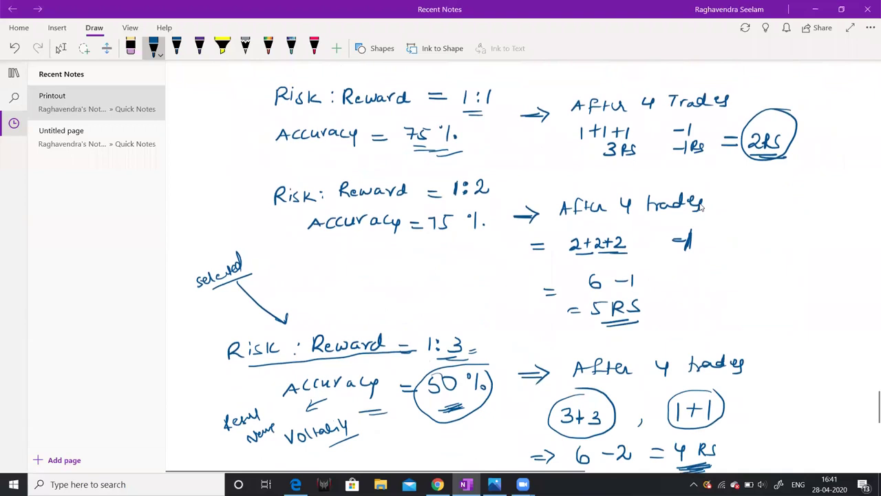
pyautogui.moveTo(415, 241); pyautogui.dragTo(446, 239)
pyautogui.moveTo(417, 249); pyautogui.dragTo(455, 246)
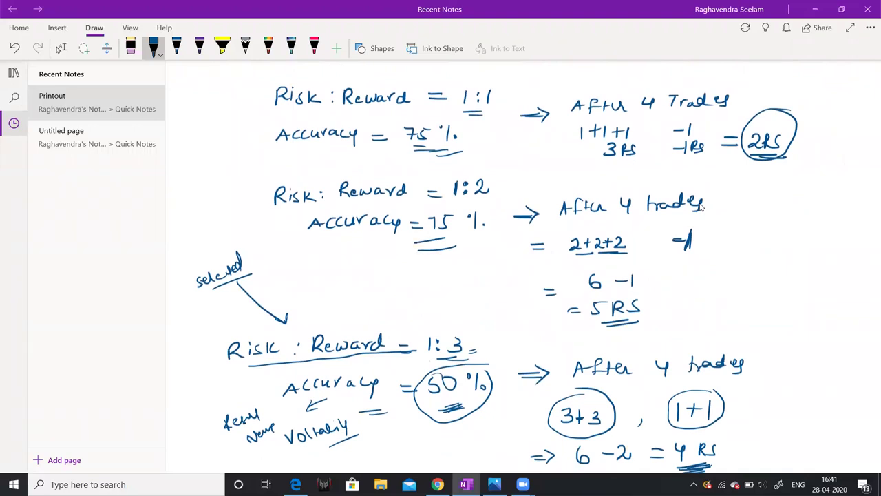
# Underline the 1:4 case's 50% accuracy again and circle its "6 RS" result with a double loop
pyautogui.scroll(-9, 700, 206)
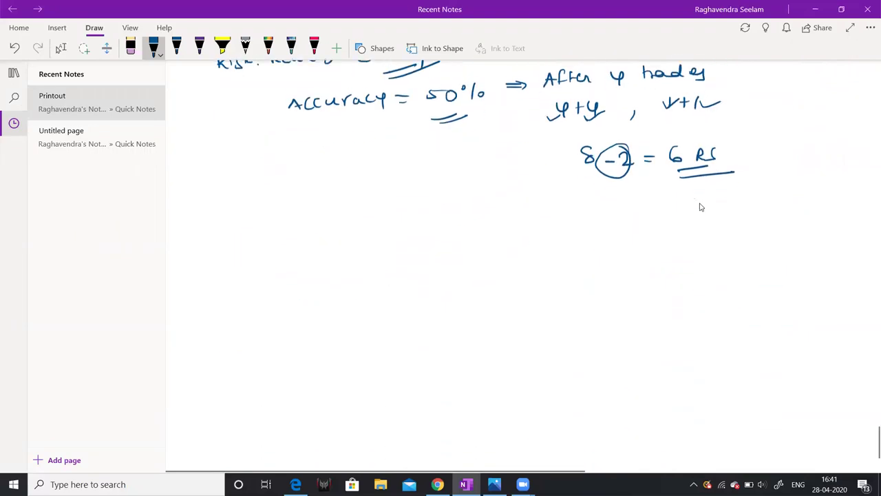
pyautogui.scroll(1, 701, 207)
pyautogui.scroll(2, 700, 207)
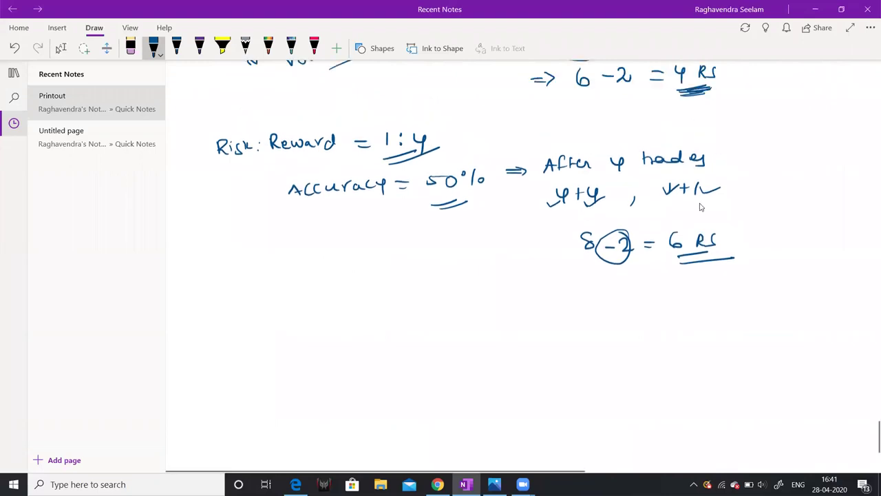
pyautogui.moveTo(441, 283); pyautogui.dragTo(469, 279)
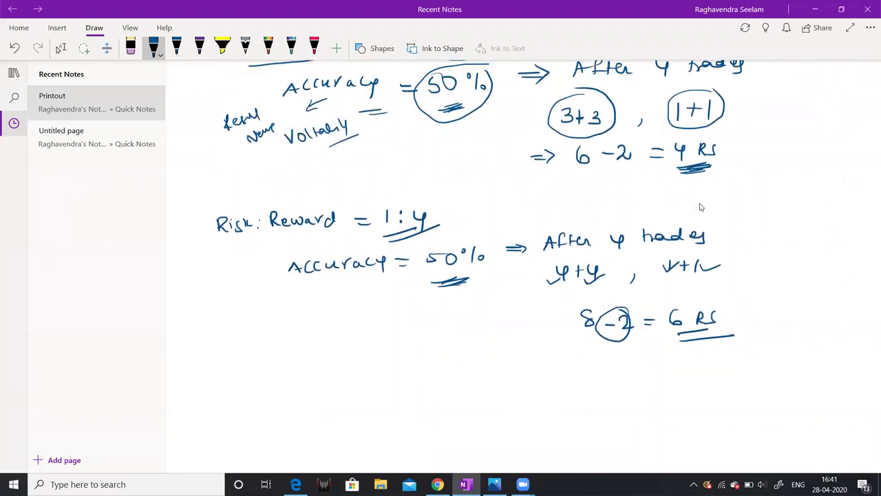
pyautogui.moveTo(737, 295)
pyautogui.mouseDown()
pyautogui.moveTo(663, 332)
pyautogui.moveTo(741, 321)
pyautogui.moveTo(723, 287)
pyautogui.moveTo(663, 316)
pyautogui.moveTo(693, 345)
pyautogui.moveTo(745, 318)
pyautogui.moveTo(735, 290)
pyautogui.mouseUp()
# Write "Accuray = 25%" below the 1:4 case, followed by a double-lined arrow pointing right
pyautogui.scroll(-3, 700, 207)
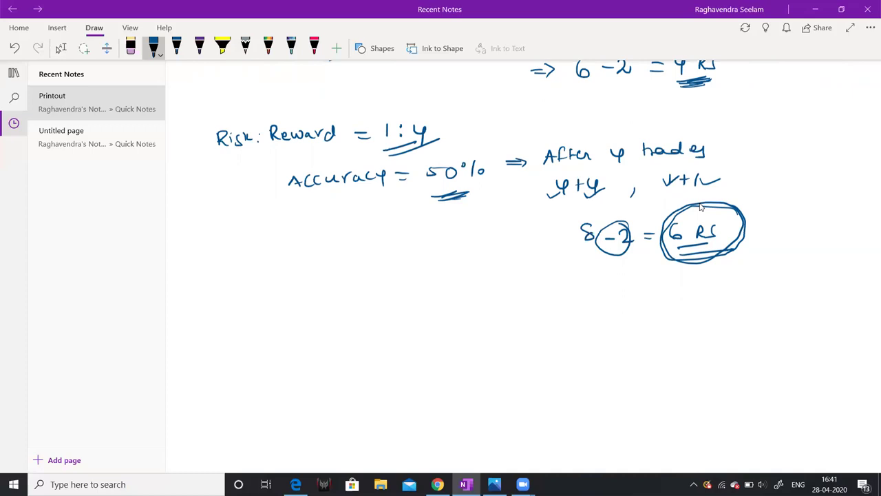
pyautogui.moveTo(276, 321)
pyautogui.mouseDown()
pyautogui.moveTo(328, 311)
pyautogui.moveTo(340, 326)
pyautogui.moveTo(361, 315)
pyautogui.mouseUp()
pyautogui.moveTo(352, 319); pyautogui.dragTo(362, 319)
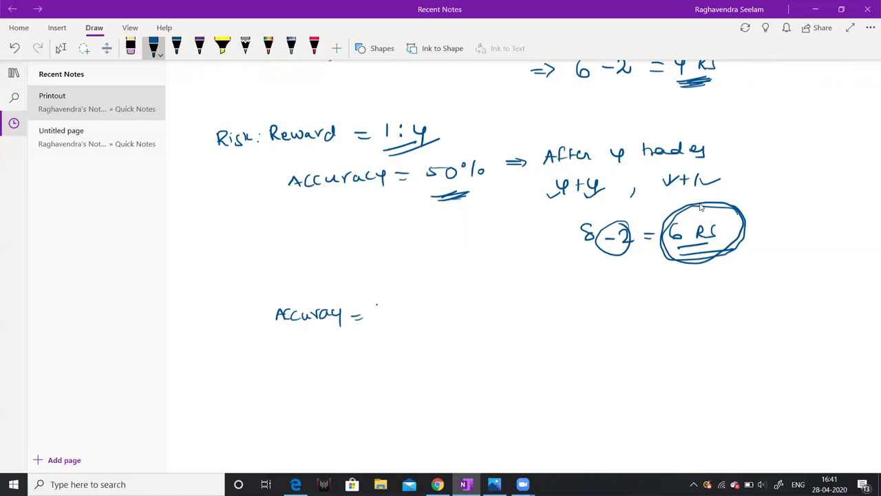
pyautogui.moveTo(378, 303)
pyautogui.mouseDown()
pyautogui.moveTo(398, 320)
pyautogui.moveTo(409, 304)
pyautogui.mouseUp()
pyautogui.moveTo(411, 296); pyautogui.dragTo(418, 316)
pyautogui.moveTo(427, 309); pyautogui.dragTo(428, 310)
pyautogui.moveTo(455, 339); pyautogui.dragTo(471, 340)
pyautogui.moveTo(458, 344)
pyautogui.mouseDown()
pyautogui.moveTo(474, 346)
pyautogui.moveTo(470, 354)
pyautogui.mouseUp()
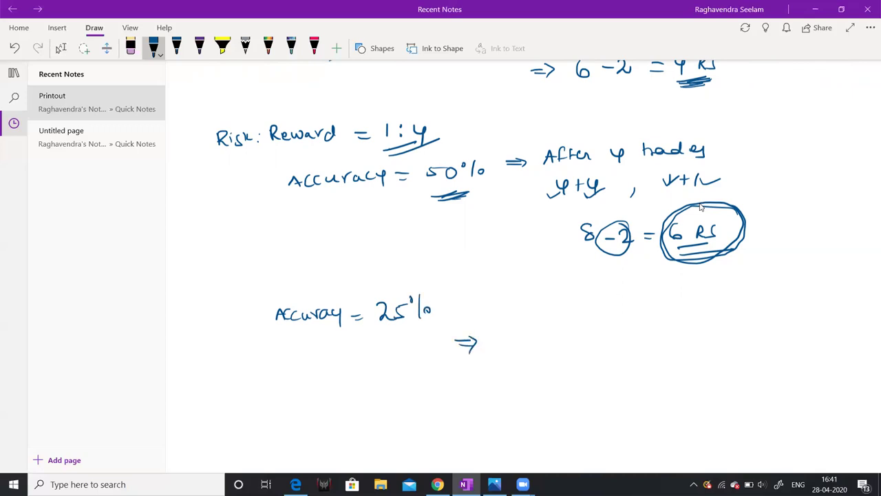
# Underline the 1:4 ratio again and write the 25% calculation "4", "1+1+1 = 3", "4-3 = 1", circling the 1 and adding three stars
pyautogui.moveTo(398, 151); pyautogui.dragTo(420, 152)
pyautogui.moveTo(526, 328)
pyautogui.mouseDown()
pyautogui.moveTo(541, 330)
pyautogui.moveTo(539, 350)
pyautogui.mouseUp()
pyautogui.moveTo(614, 324)
pyautogui.mouseDown()
pyautogui.moveTo(612, 341)
pyautogui.moveTo(629, 331)
pyautogui.mouseUp()
pyautogui.moveTo(625, 324)
pyautogui.mouseDown()
pyautogui.moveTo(625, 339)
pyautogui.moveTo(647, 336)
pyautogui.mouseUp()
pyautogui.moveTo(643, 330); pyautogui.dragTo(689, 333)
pyautogui.moveTo(680, 338)
pyautogui.mouseDown()
pyautogui.moveTo(705, 335)
pyautogui.moveTo(691, 344)
pyautogui.mouseUp()
pyautogui.moveTo(550, 365); pyautogui.dragTo(559, 383)
pyautogui.moveTo(567, 375); pyautogui.dragTo(625, 373)
pyautogui.click(613, 375)
pyautogui.moveTo(613, 383)
pyautogui.mouseDown()
pyautogui.moveTo(641, 384)
pyautogui.moveTo(642, 357)
pyautogui.moveTo(664, 372)
pyautogui.moveTo(625, 365)
pyautogui.moveTo(679, 378)
pyautogui.moveTo(688, 363)
pyautogui.moveTo(697, 379)
pyautogui.moveTo(712, 367)
pyautogui.moveTo(719, 377)
pyautogui.moveTo(731, 364)
pyautogui.mouseUp()
pyautogui.click(694, 375)
# Circle "Accuray = 25%" and draw a curved arrow from the 25% to below the "4-3" calculation
pyautogui.moveTo(404, 271)
pyautogui.mouseDown()
pyautogui.moveTo(335, 270)
pyautogui.moveTo(287, 335)
pyautogui.moveTo(401, 342)
pyautogui.moveTo(442, 290)
pyautogui.moveTo(396, 273)
pyautogui.mouseUp()
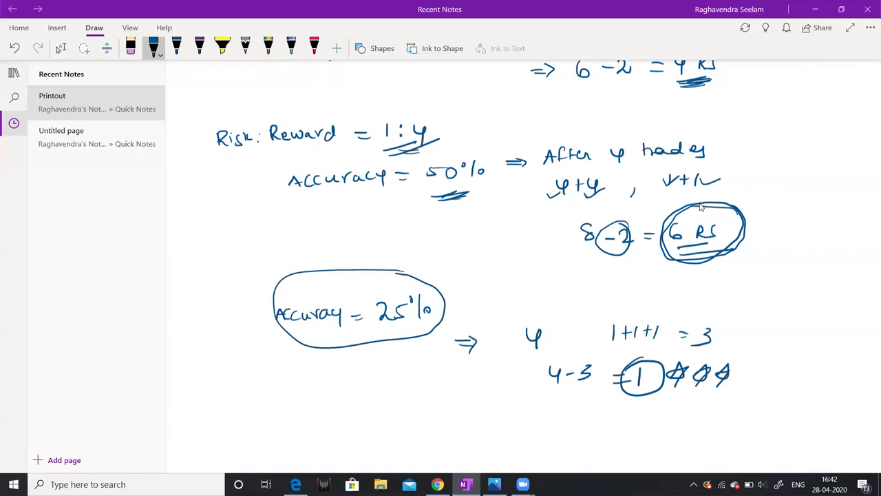
pyautogui.moveTo(393, 325)
pyautogui.mouseDown()
pyautogui.moveTo(397, 345)
pyautogui.moveTo(452, 403)
pyautogui.moveTo(597, 402)
pyautogui.mouseUp()
pyautogui.moveTo(597, 402); pyautogui.dragTo(586, 407)
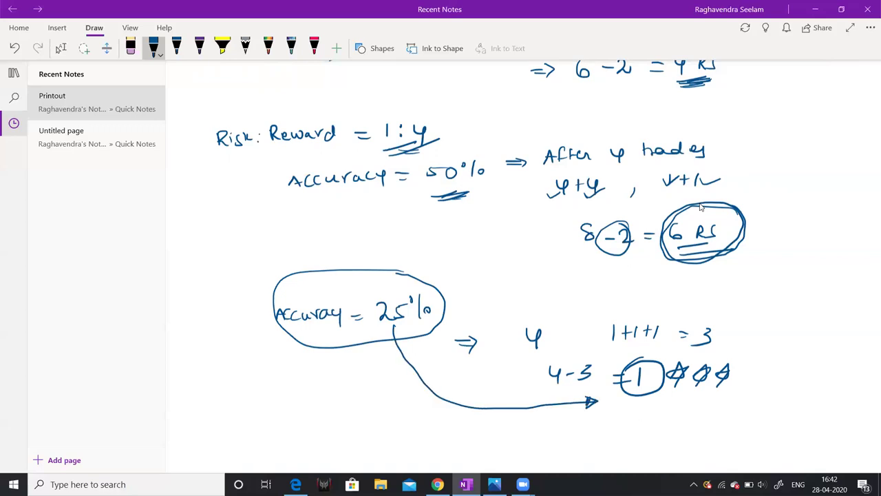
# Add a star beside the circled 25% accuracy and draw downward arrows from the circled 1 and from "Accuray"
pyautogui.scroll(-4, 701, 206)
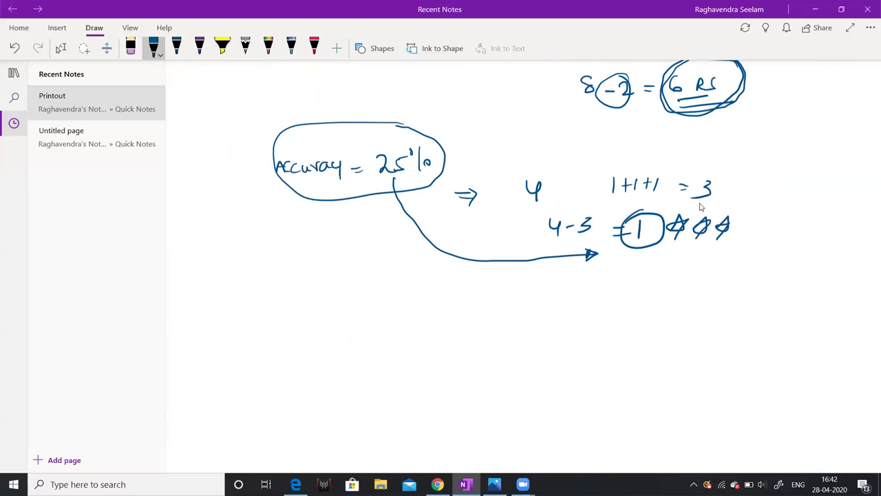
pyautogui.moveTo(457, 150); pyautogui.dragTo(452, 168)
pyautogui.moveTo(651, 247)
pyautogui.mouseDown()
pyautogui.moveTo(639, 278)
pyautogui.moveTo(648, 271)
pyautogui.mouseUp()
pyautogui.moveTo(321, 185); pyautogui.dragTo(307, 230)
pyautogui.moveTo(307, 230); pyautogui.dragTo(324, 214)
# Write "News, Voltality, Gap up, Gap down" beneath the accuracy arrow and double-underline the gap entries
pyautogui.moveTo(215, 267)
pyautogui.mouseDown()
pyautogui.moveTo(234, 250)
pyautogui.moveTo(254, 264)
pyautogui.mouseUp()
pyautogui.moveTo(278, 262); pyautogui.dragTo(307, 260)
pyautogui.moveTo(318, 248); pyautogui.dragTo(327, 257)
pyautogui.moveTo(321, 252); pyautogui.dragTo(356, 262)
pyautogui.moveTo(293, 288)
pyautogui.mouseDown()
pyautogui.moveTo(296, 306)
pyautogui.moveTo(346, 278)
pyautogui.mouseUp()
pyautogui.moveTo(352, 287); pyautogui.dragTo(438, 271)
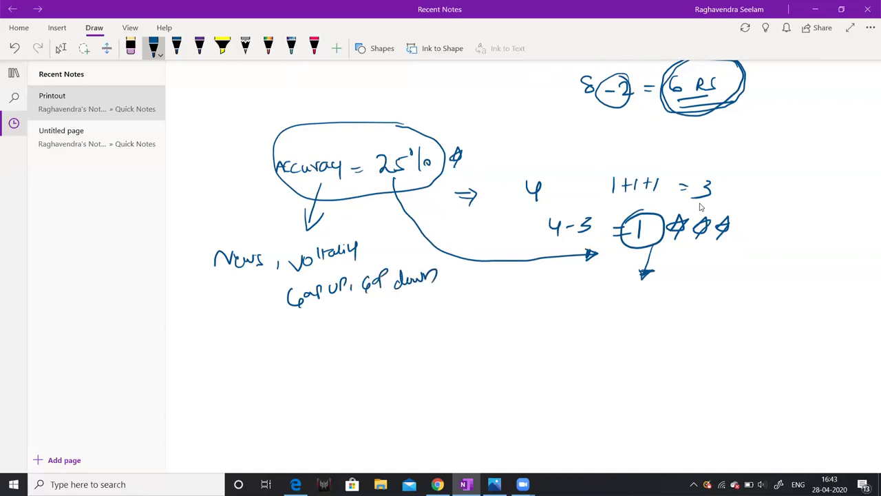
pyautogui.moveTo(340, 311); pyautogui.dragTo(403, 300)
# Write a double-underlined "R:R" below the 25% calculation, circle it and add three stars beside it
pyautogui.moveTo(481, 301)
pyautogui.mouseDown()
pyautogui.moveTo(480, 316)
pyautogui.moveTo(502, 315)
pyautogui.mouseUp()
pyautogui.moveTo(502, 298)
pyautogui.mouseDown()
pyautogui.moveTo(513, 318)
pyautogui.moveTo(496, 307)
pyautogui.moveTo(496, 317)
pyautogui.moveTo(514, 326)
pyautogui.mouseUp()
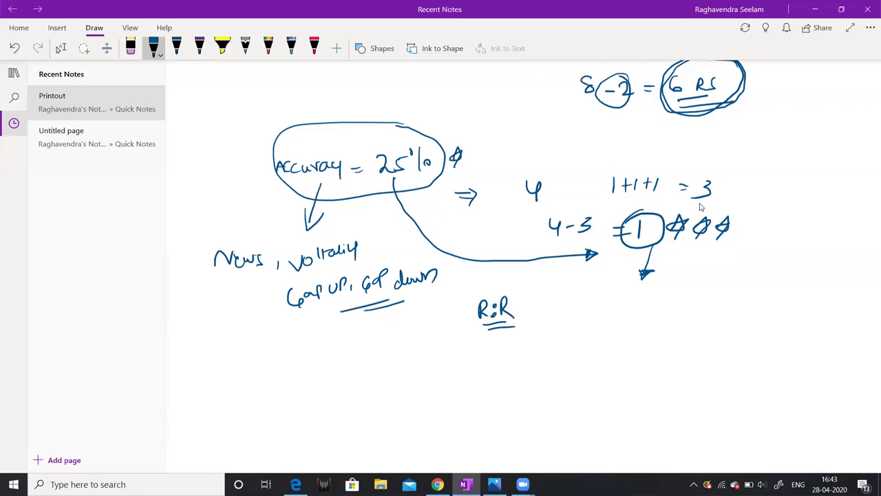
pyautogui.moveTo(523, 282)
pyautogui.mouseDown()
pyautogui.moveTo(498, 336)
pyautogui.moveTo(521, 283)
pyautogui.moveTo(537, 320)
pyautogui.moveTo(553, 315)
pyautogui.moveTo(535, 331)
pyautogui.mouseUp()
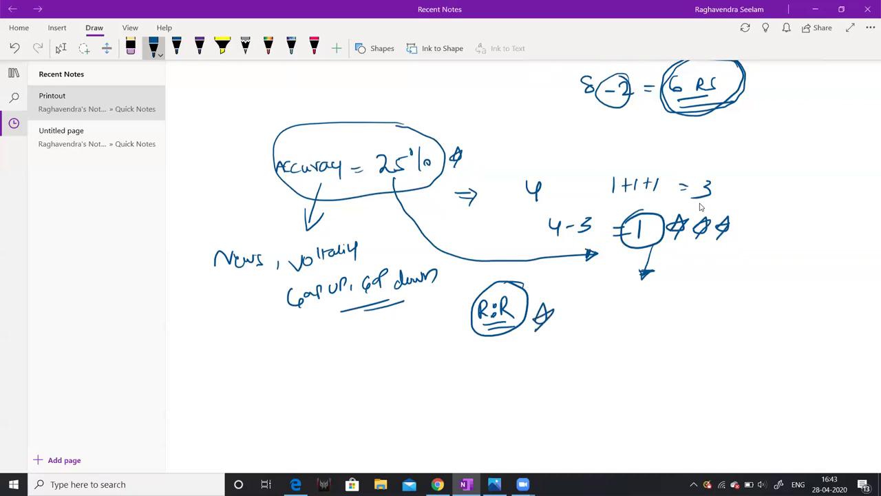
pyautogui.moveTo(574, 309)
pyautogui.mouseDown()
pyautogui.moveTo(563, 332)
pyautogui.moveTo(588, 320)
pyautogui.moveTo(596, 325)
pyautogui.mouseUp()
# Double-underline the 25% accuracy and draw an arrow from it down to the circled "R:R"
pyautogui.moveTo(395, 182); pyautogui.dragTo(422, 173)
pyautogui.moveTo(390, 187); pyautogui.dragTo(430, 180)
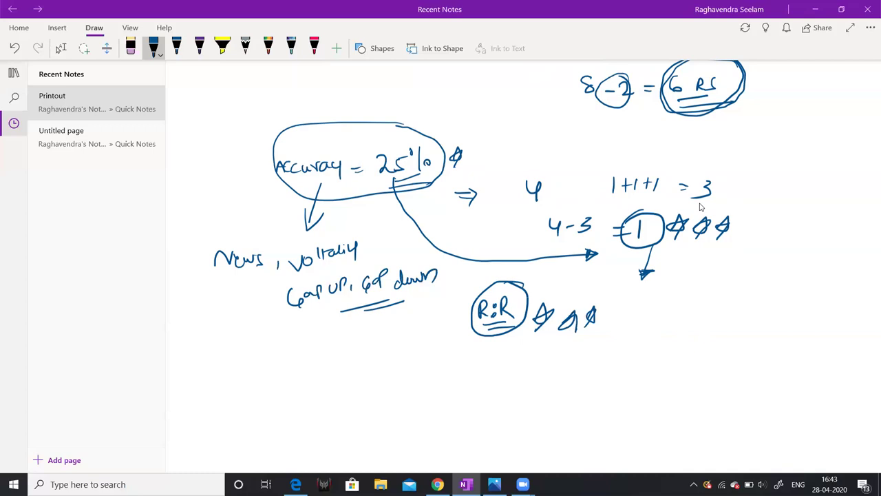
pyautogui.scroll(-3, 701, 207)
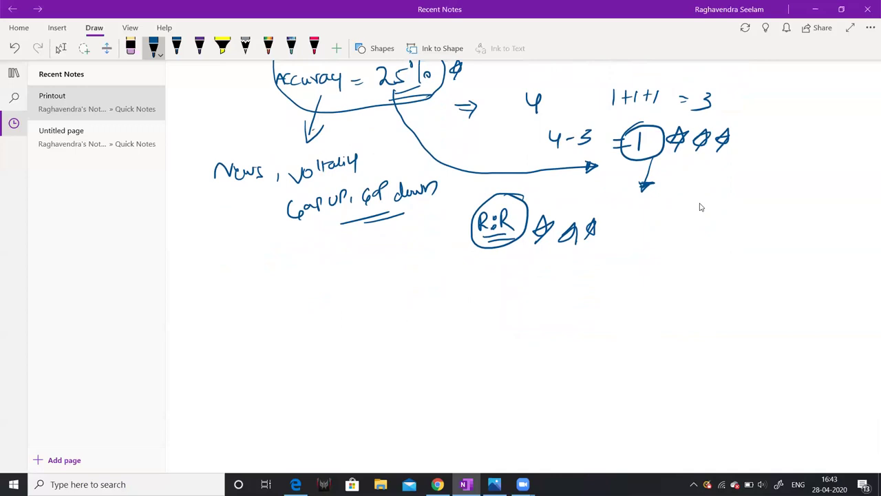
pyautogui.moveTo(397, 105)
pyautogui.mouseDown()
pyautogui.moveTo(444, 249)
pyautogui.moveTo(475, 246)
pyautogui.moveTo(465, 252)
pyautogui.mouseUp()
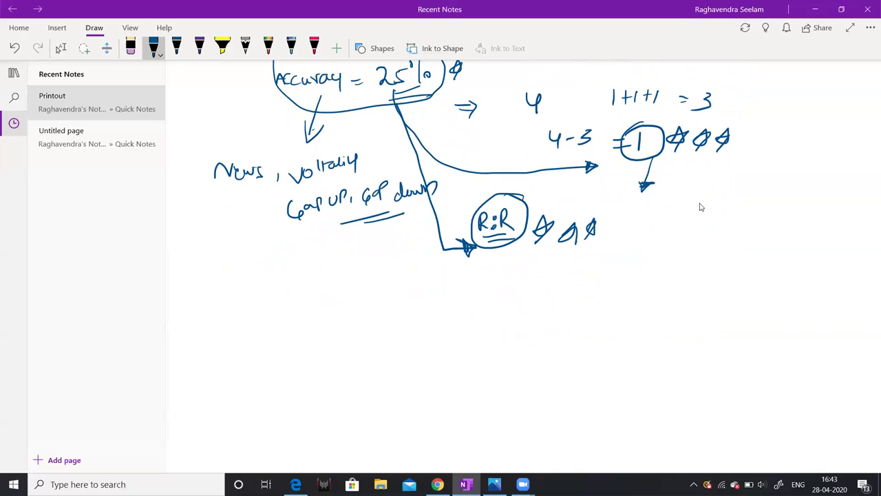
# Write "Techn" with an arrow to "R:R" and a second arrow leading to "Accuracy 50%" below the circled "R:R"
pyautogui.moveTo(238, 284)
pyautogui.mouseDown()
pyautogui.moveTo(240, 303)
pyautogui.moveTo(243, 283)
pyautogui.moveTo(266, 298)
pyautogui.moveTo(285, 296)
pyautogui.mouseUp()
pyautogui.moveTo(294, 293)
pyautogui.mouseDown()
pyautogui.moveTo(345, 291)
pyautogui.moveTo(394, 311)
pyautogui.moveTo(426, 300)
pyautogui.mouseUp()
pyautogui.moveTo(437, 292)
pyautogui.mouseDown()
pyautogui.moveTo(436, 307)
pyautogui.moveTo(449, 303)
pyautogui.mouseUp()
pyautogui.moveTo(453, 292); pyautogui.dragTo(471, 296)
pyautogui.moveTo(471, 292); pyautogui.dragTo(490, 296)
pyautogui.moveTo(496, 289)
pyautogui.mouseDown()
pyautogui.moveTo(493, 301)
pyautogui.moveTo(523, 300)
pyautogui.moveTo(559, 281)
pyautogui.moveTo(568, 301)
pyautogui.mouseUp()
pyautogui.moveTo(575, 287); pyautogui.dragTo(574, 288)
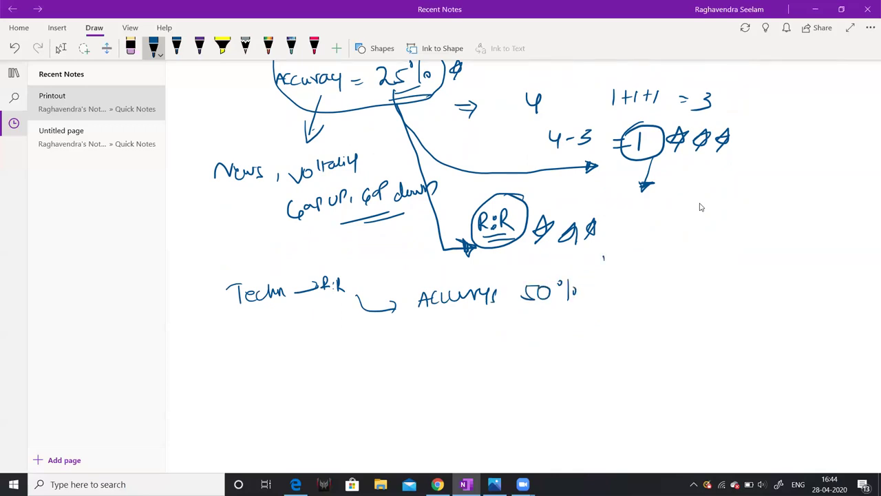
# Draw an upward arrow beside the new accuracy of 50% and write "R:R = 1:4" beneath it
pyautogui.moveTo(604, 256)
pyautogui.mouseDown()
pyautogui.moveTo(606, 291)
pyautogui.moveTo(615, 269)
pyautogui.mouseUp()
pyautogui.moveTo(533, 319)
pyautogui.mouseDown()
pyautogui.moveTo(534, 337)
pyautogui.moveTo(577, 328)
pyautogui.mouseUp()
pyautogui.moveTo(570, 335); pyautogui.dragTo(596, 330)
pyautogui.moveTo(608, 315); pyautogui.dragTo(636, 328)
pyautogui.moveTo(632, 313); pyautogui.dragTo(634, 342)
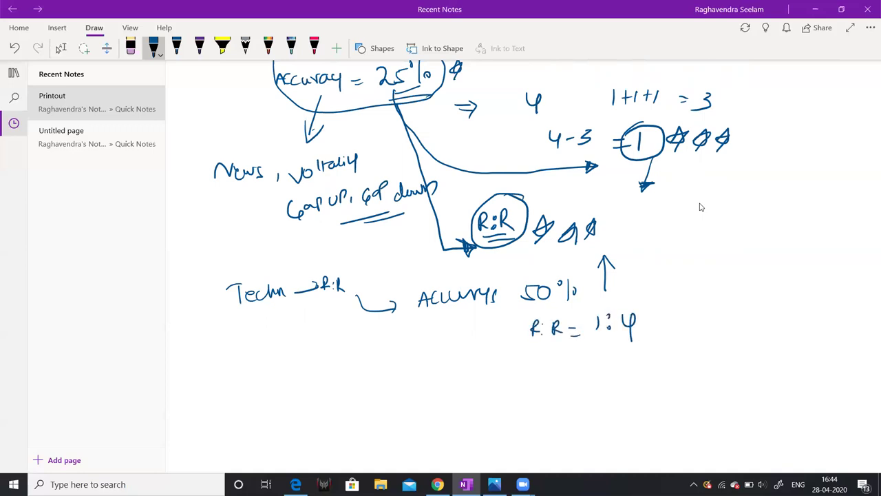
# Write "1:3>" to the right of the "R:R = 1:4" line, and "4+4" with "8" under it below that line
pyautogui.moveTo(710, 309)
pyautogui.mouseDown()
pyautogui.moveTo(711, 325)
pyautogui.moveTo(720, 312)
pyautogui.mouseUp()
pyautogui.moveTo(719, 319); pyautogui.dragTo(720, 320)
pyautogui.moveTo(729, 309); pyautogui.dragTo(730, 322)
pyautogui.moveTo(746, 303)
pyautogui.mouseDown()
pyautogui.moveTo(757, 311)
pyautogui.moveTo(748, 324)
pyautogui.mouseUp()
pyautogui.moveTo(568, 366); pyautogui.dragTo(577, 377)
pyautogui.moveTo(573, 366)
pyautogui.mouseDown()
pyautogui.moveTo(573, 389)
pyautogui.moveTo(592, 374)
pyautogui.mouseUp()
pyautogui.moveTo(597, 369); pyautogui.dragTo(607, 378)
pyautogui.moveTo(603, 369); pyautogui.dragTo(595, 400)
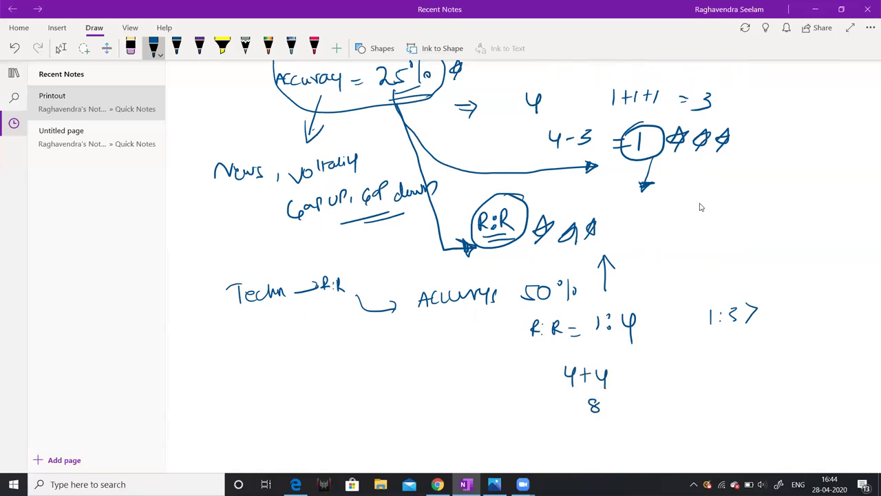
# Write "1+1 = 2" beside the "4+4" sum, add "8-2 = 6 Rs", circle the 6 Rs and point a downward arrow at it
pyautogui.moveTo(677, 364)
pyautogui.mouseDown()
pyautogui.moveTo(676, 379)
pyautogui.moveTo(686, 377)
pyautogui.mouseUp()
pyautogui.moveTo(684, 370)
pyautogui.mouseDown()
pyautogui.moveTo(696, 369)
pyautogui.moveTo(697, 406)
pyautogui.mouseUp()
pyautogui.moveTo(737, 382)
pyautogui.mouseDown()
pyautogui.moveTo(730, 393)
pyautogui.moveTo(735, 383)
pyautogui.mouseUp()
pyautogui.moveTo(743, 389); pyautogui.dragTo(782, 387)
pyautogui.moveTo(772, 393); pyautogui.dragTo(792, 387)
pyautogui.moveTo(807, 379)
pyautogui.mouseDown()
pyautogui.moveTo(807, 392)
pyautogui.moveTo(816, 389)
pyautogui.mouseUp()
pyautogui.moveTo(827, 358)
pyautogui.mouseDown()
pyautogui.moveTo(840, 395)
pyautogui.moveTo(806, 361)
pyautogui.moveTo(816, 358)
pyautogui.moveTo(789, 371)
pyautogui.mouseUp()
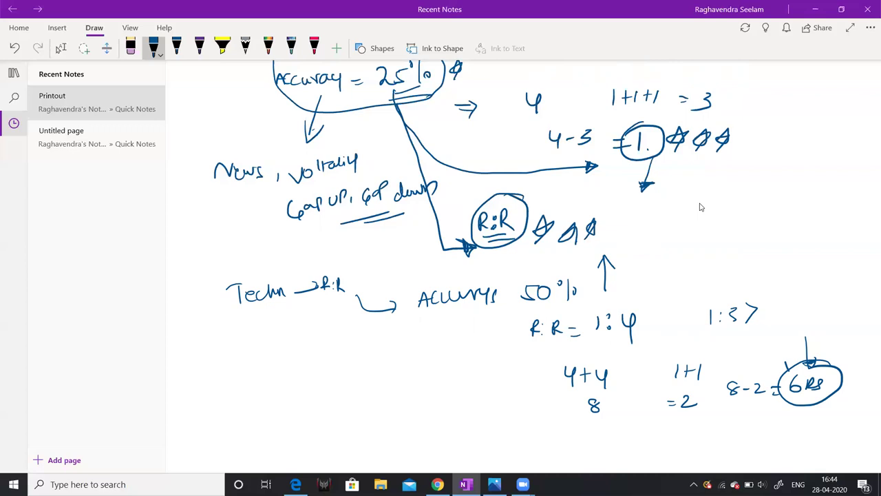
# Circle "R:R = 1:4" and the "1:3>" note, and write a double-underlined "1:2.5" above the "1:3>" note
pyautogui.moveTo(643, 294)
pyautogui.mouseDown()
pyautogui.moveTo(554, 291)
pyautogui.moveTo(530, 355)
pyautogui.moveTo(636, 332)
pyautogui.moveTo(647, 298)
pyautogui.mouseUp()
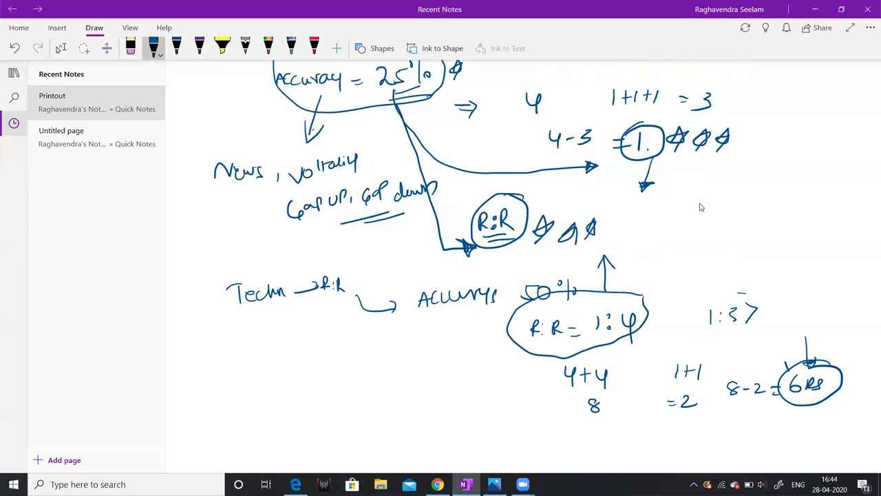
pyautogui.moveTo(742, 290)
pyautogui.mouseDown()
pyautogui.moveTo(680, 323)
pyautogui.moveTo(747, 292)
pyautogui.mouseUp()
pyautogui.moveTo(695, 205)
pyautogui.mouseDown()
pyautogui.moveTo(696, 222)
pyautogui.moveTo(725, 225)
pyautogui.moveTo(751, 205)
pyautogui.moveTo(704, 224)
pyautogui.mouseUp()
pyautogui.moveTo(689, 238); pyautogui.dragTo(734, 240)
pyautogui.moveTo(706, 243); pyautogui.dragTo(740, 244)
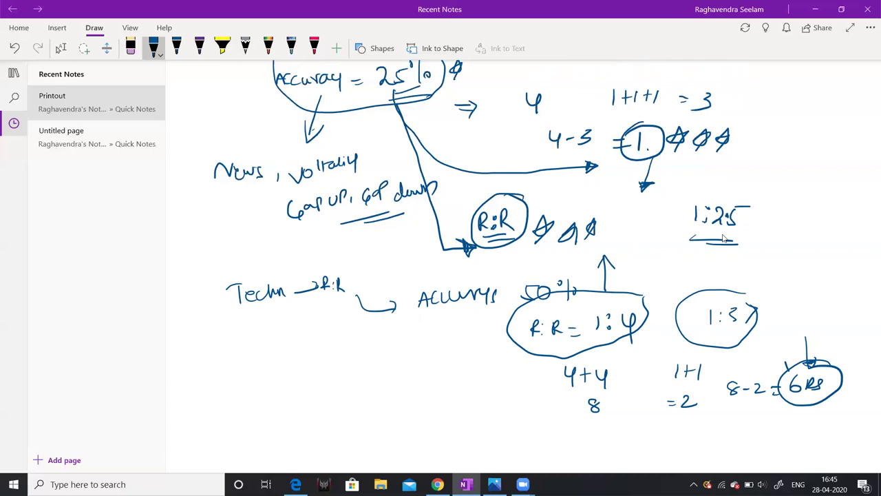
# Review the handwritten risk-reward examples from the 1:1 case under the accuracy heading down to the 25% accuracy notes
pyautogui.scroll(8, 723, 238)
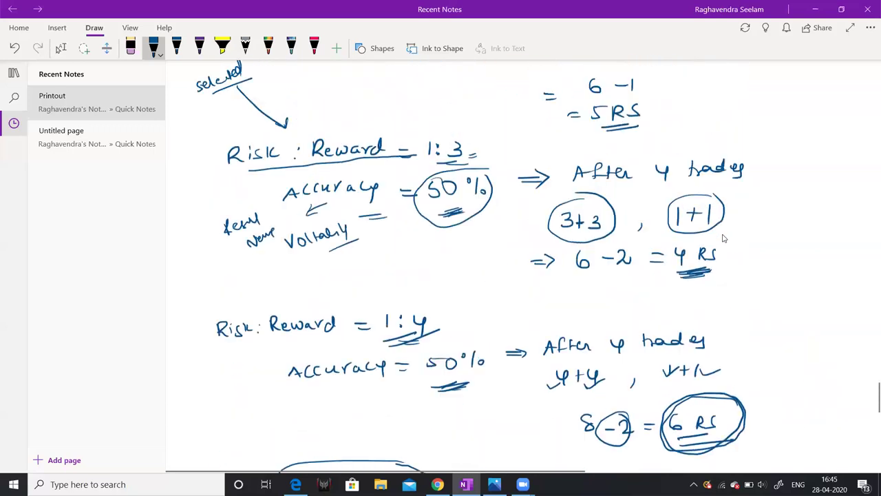
pyautogui.scroll(12, 722, 237)
pyautogui.scroll(-5, 723, 238)
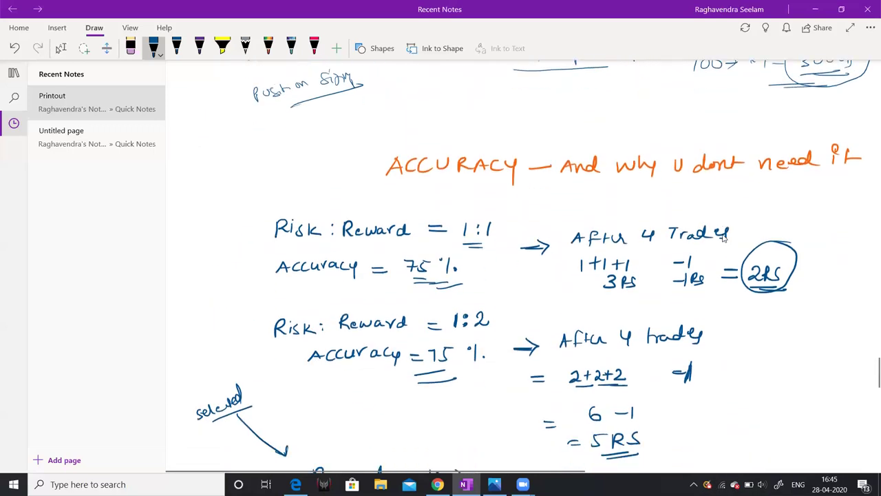
pyautogui.hscroll(3, 723, 237)
pyautogui.hscroll(-3, 723, 237)
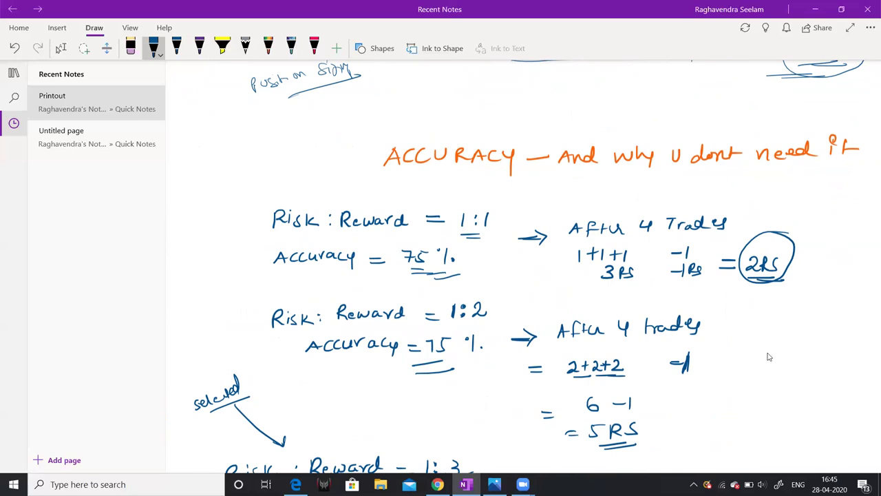
pyautogui.scroll(-5, 769, 357)
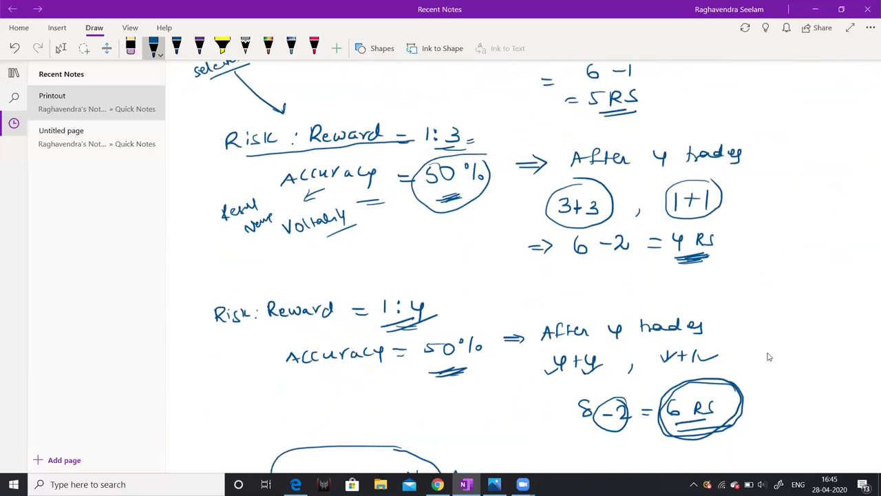
pyautogui.scroll(-2, 769, 356)
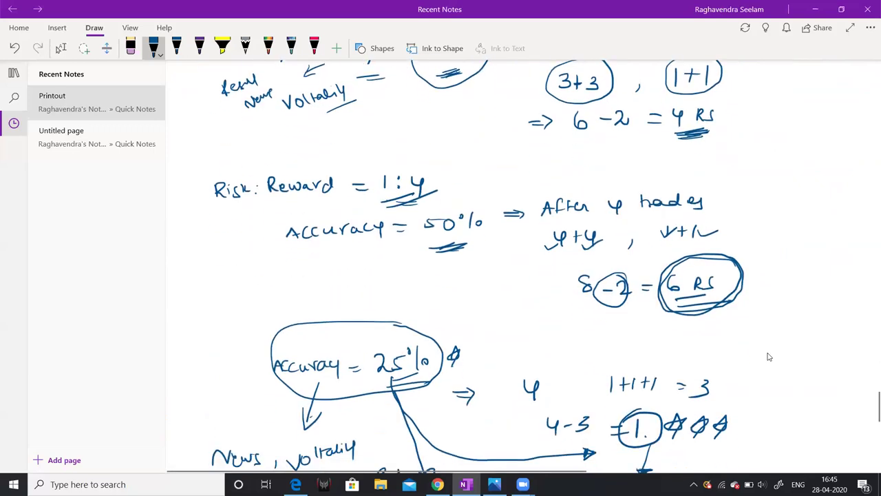
pyautogui.scroll(-2, 768, 357)
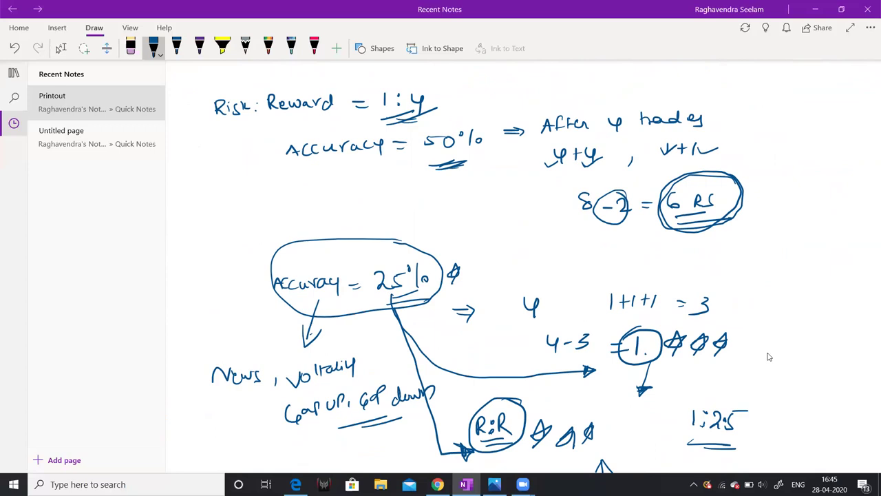
pyautogui.scroll(-1, 769, 357)
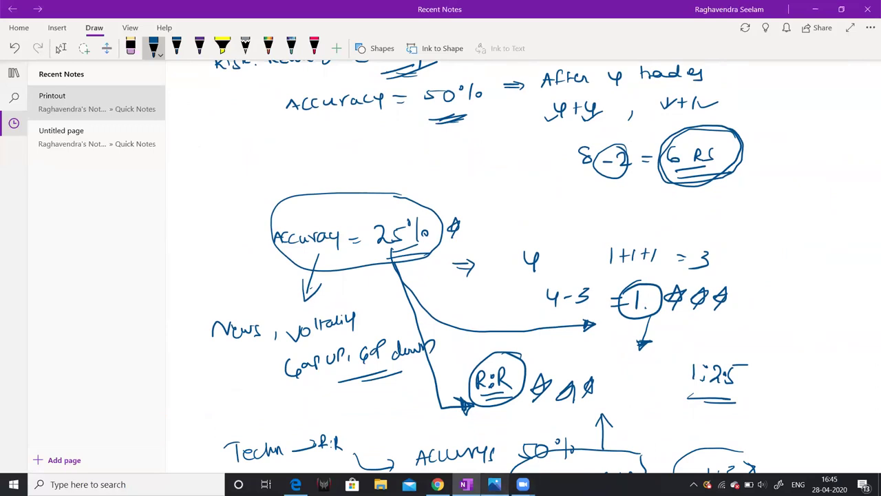
# Show the "Trading Myths" title image in Photos and return to the Manappuram Finance chart in Chrome
pyautogui.click(494, 483)
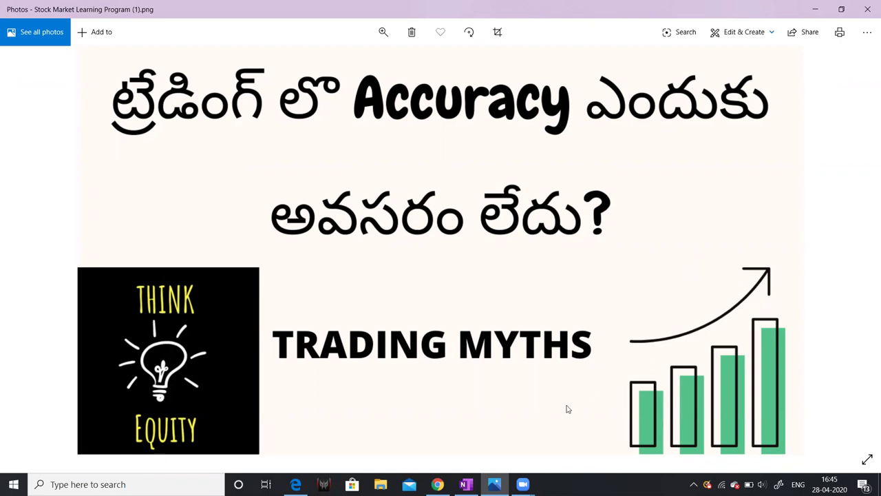
pyautogui.click(438, 484)
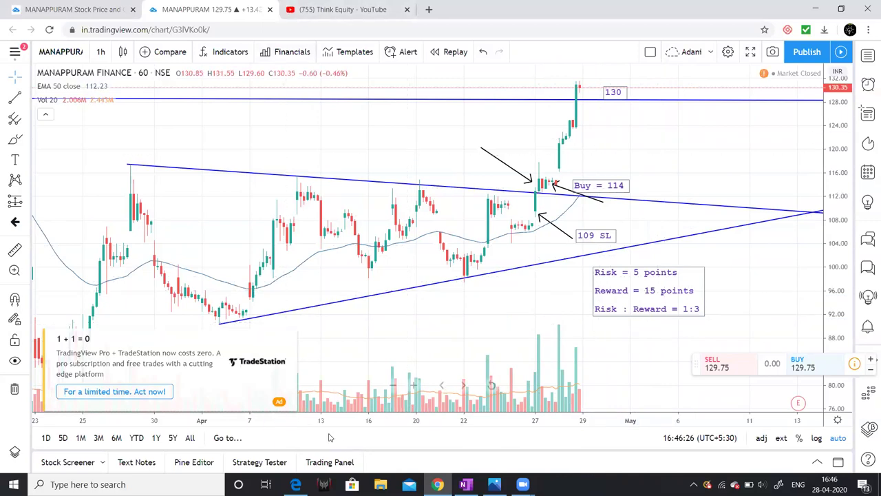
# Open the prompt for ending the Zoom meeting
pyautogui.hotkey('alt', 'q')
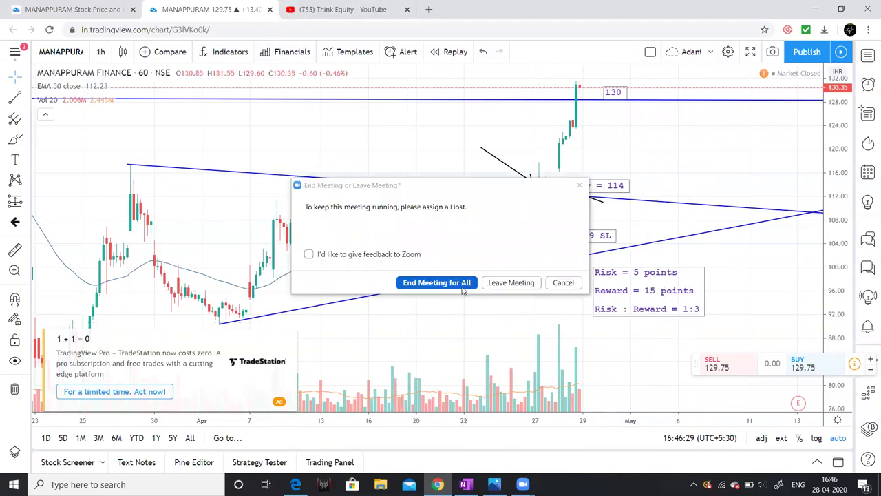